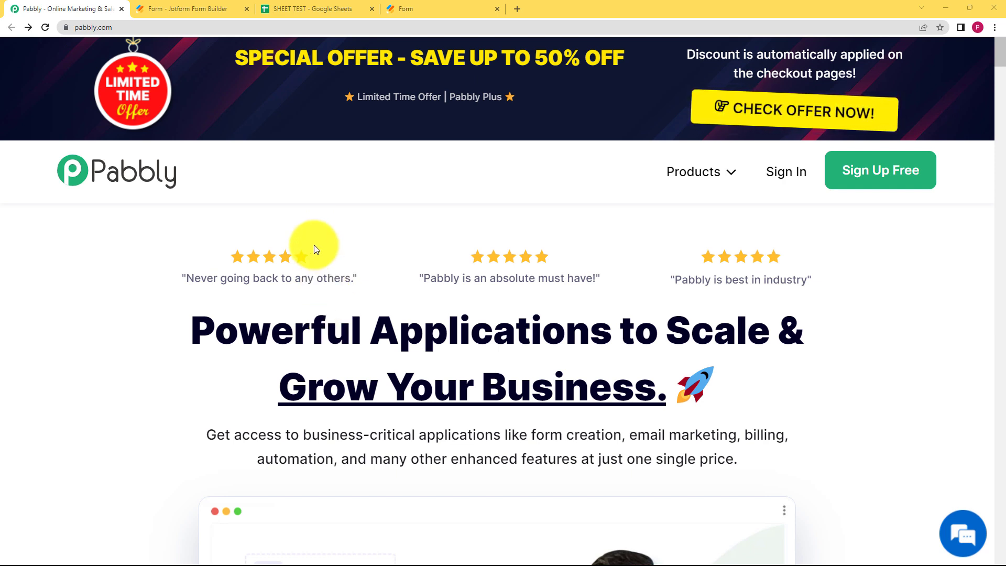
- Sign in to Pabbly, open Pabbly Connect and start creating a new workflow
left_click(298, 9)
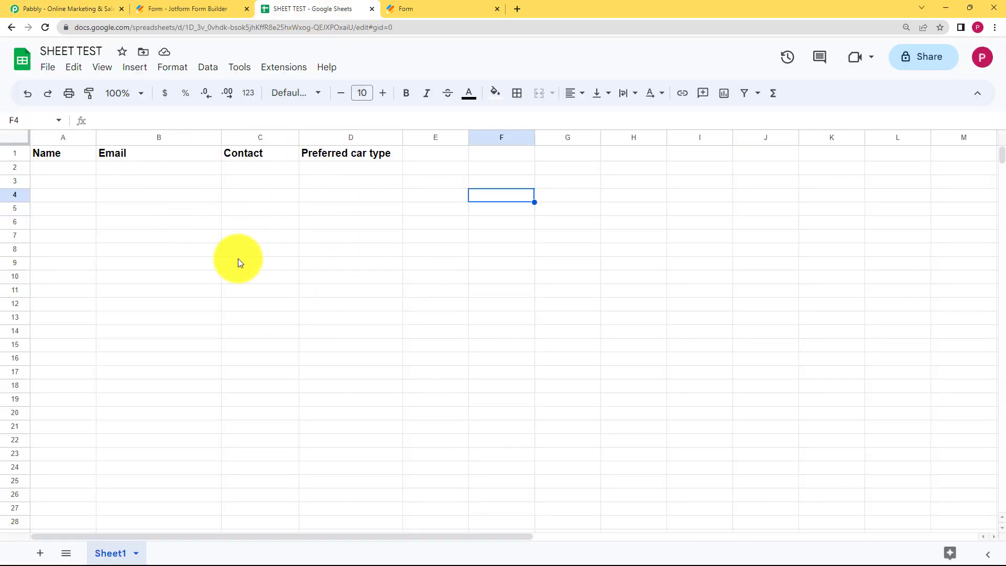
key("ctrl+1")
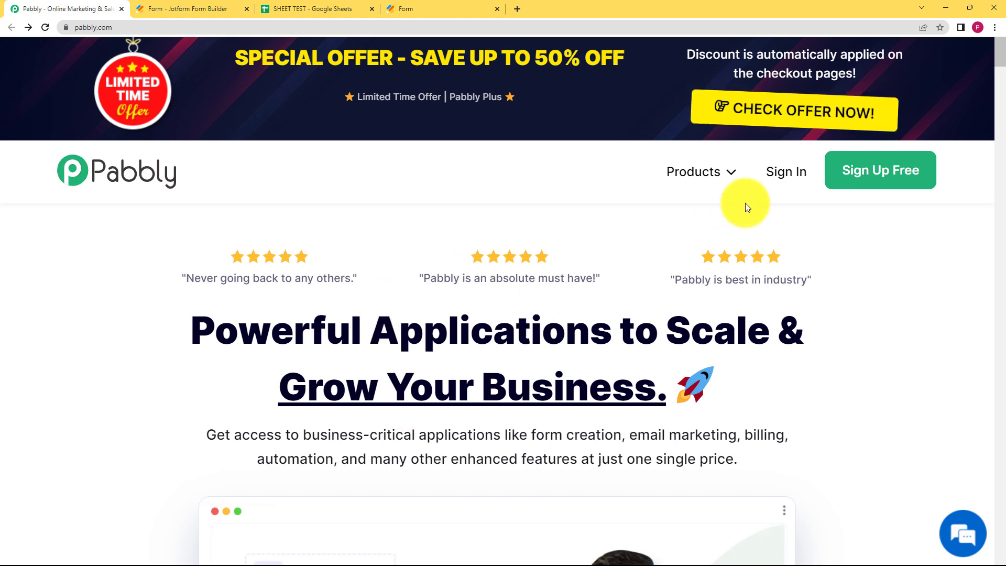
left_click(772, 175)
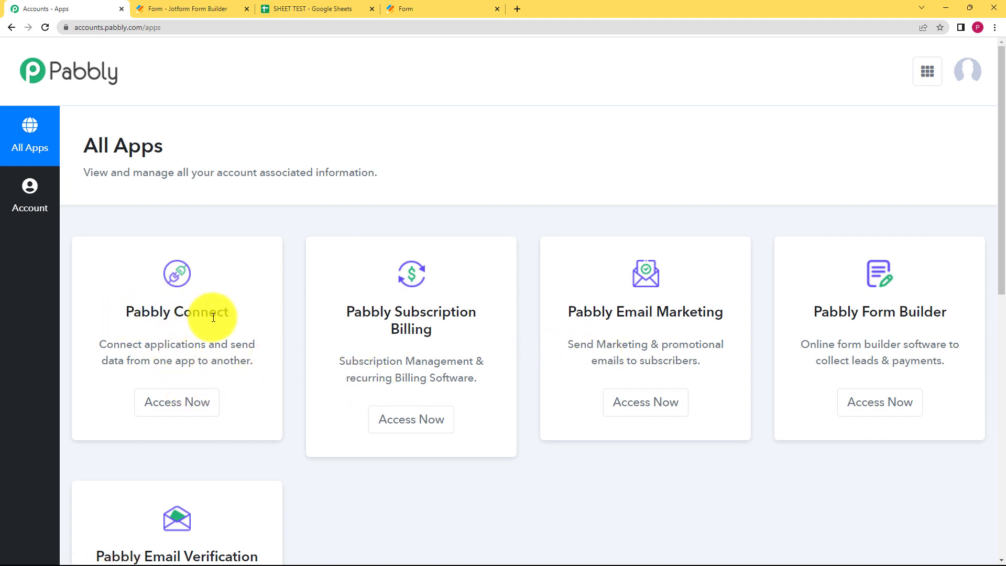
left_click(173, 413)
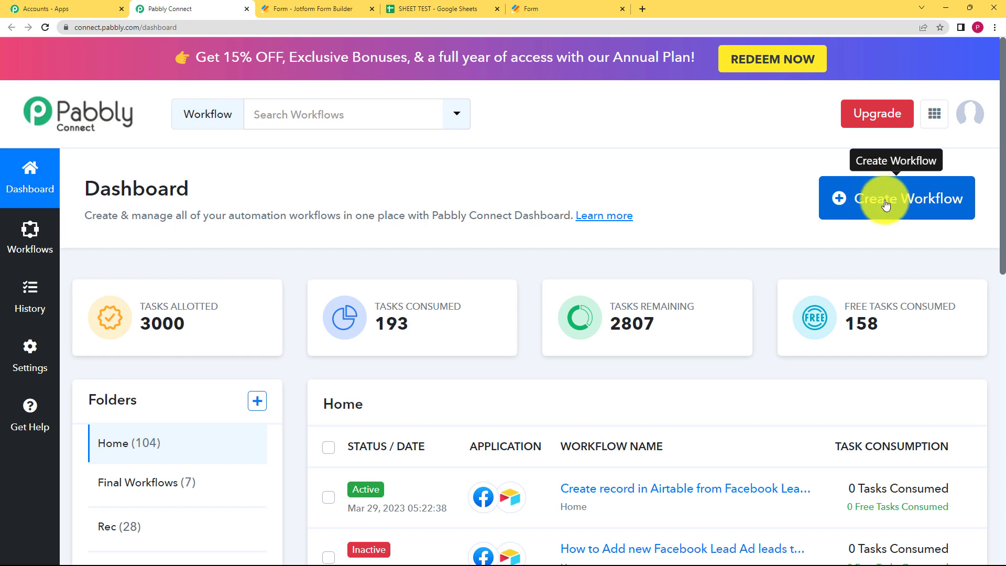
left_click(885, 204)
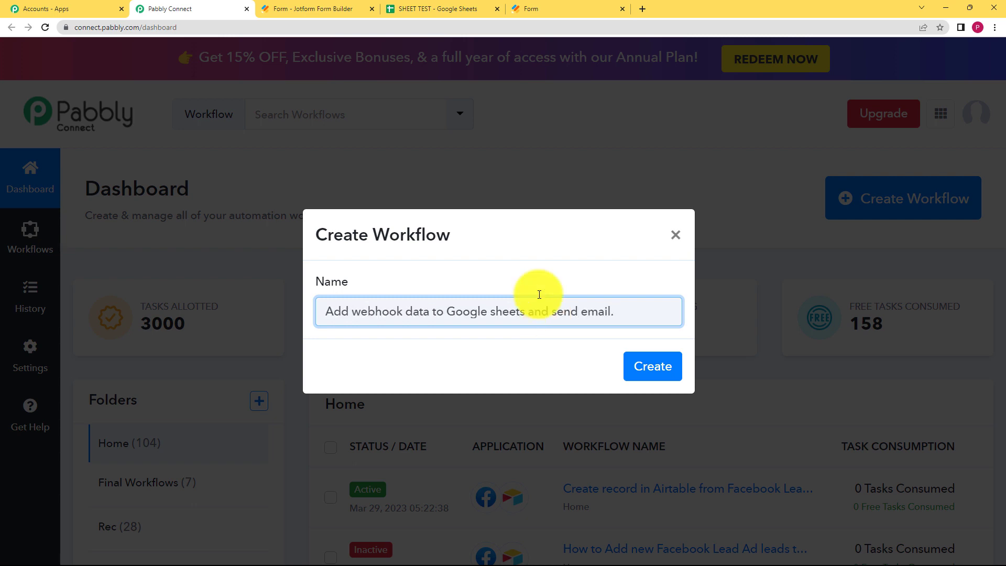
- Create the workflow and pick Webhook by Pabbly as the trigger app to generate a webhook URL
left_click(645, 373)
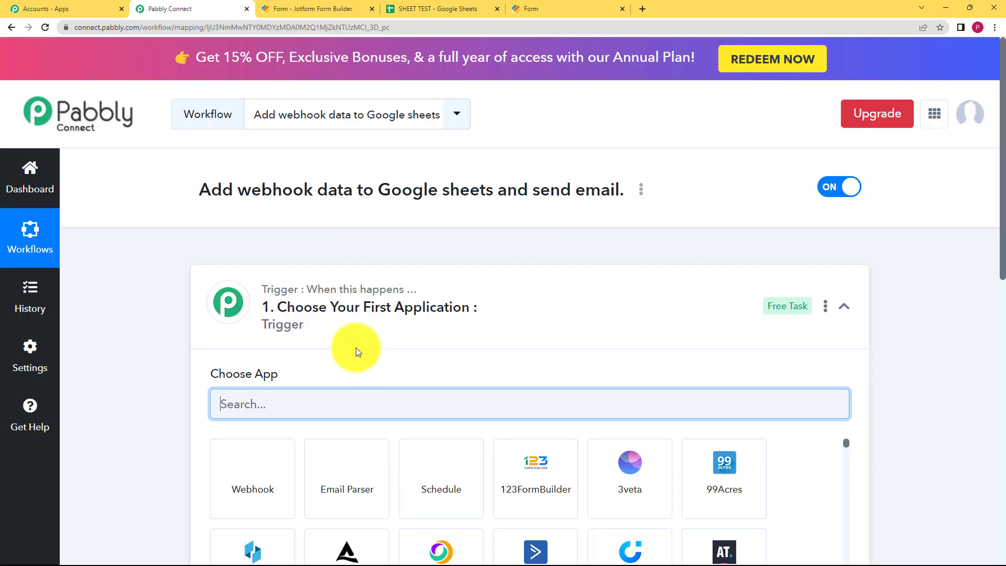
left_click(337, 299)
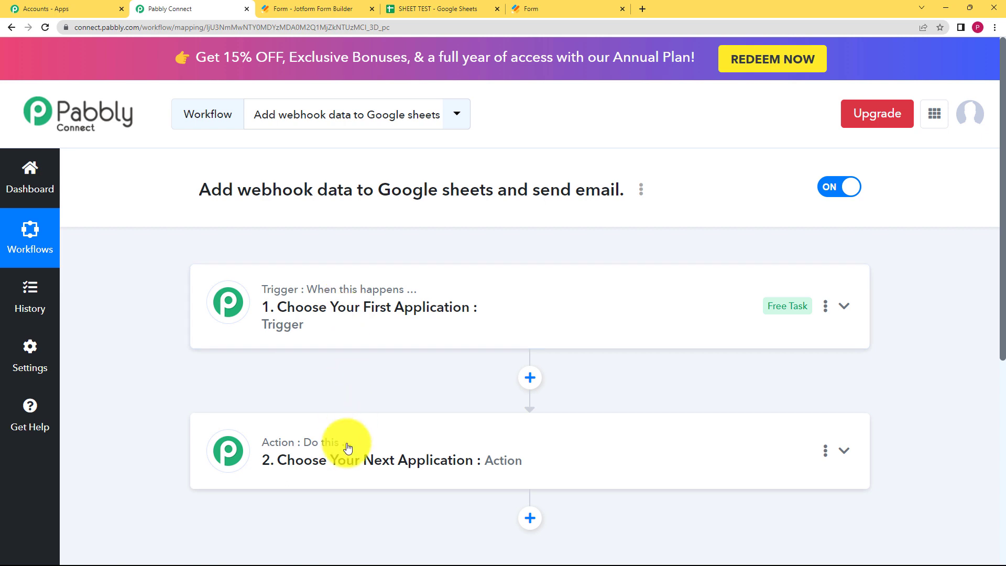
mouse_move(351, 445)
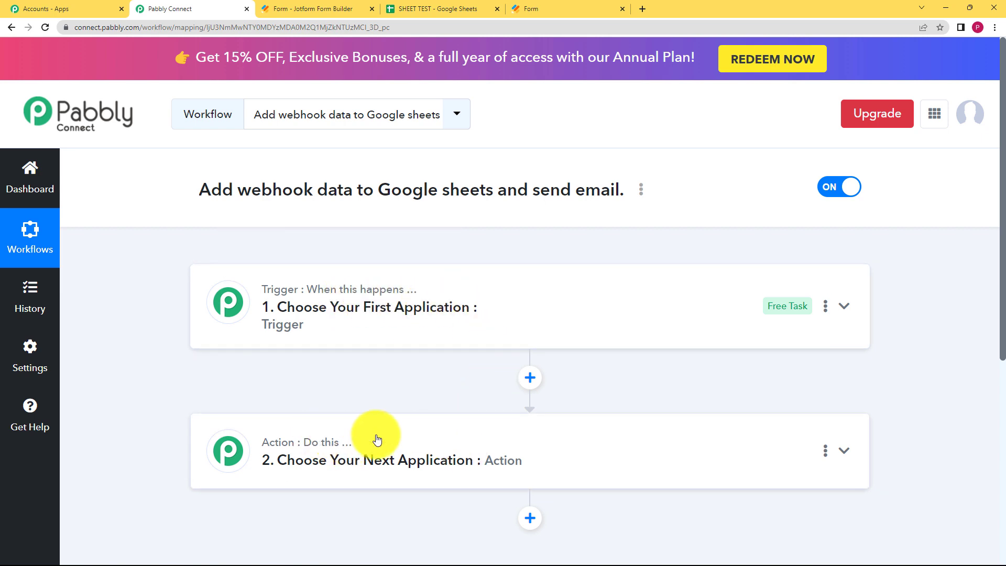
left_click(371, 333)
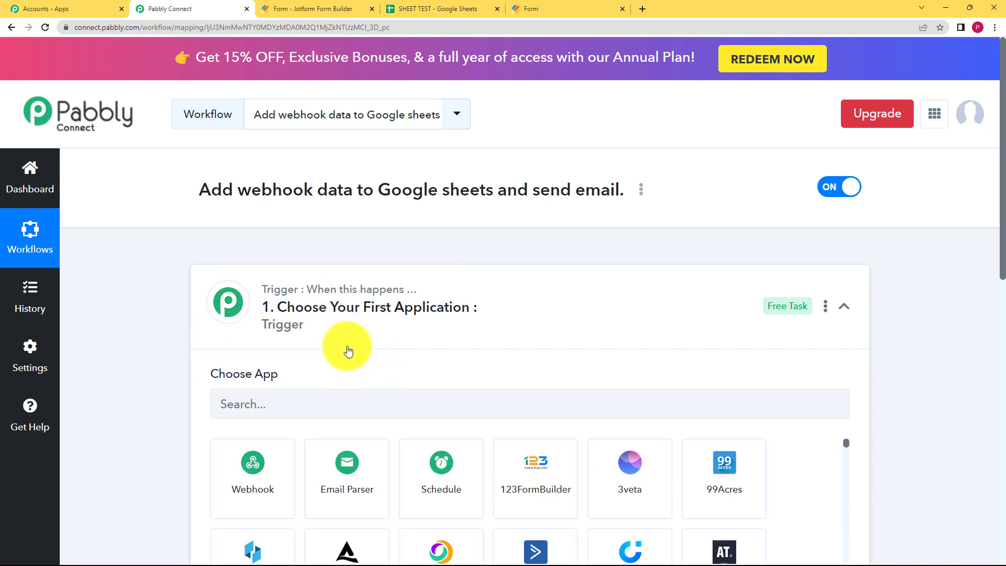
left_click(334, 310)
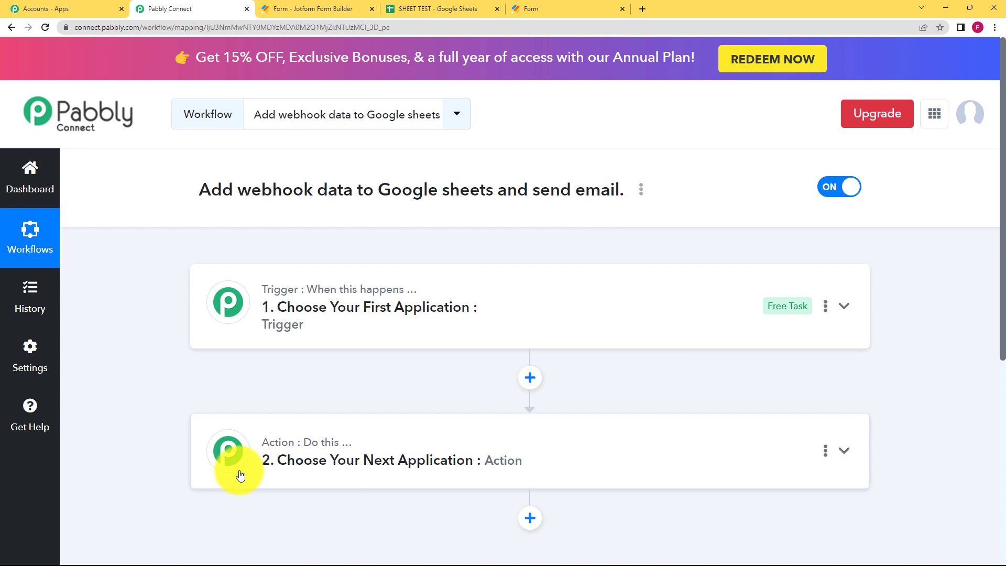
left_click(333, 313)
type("ebhook")
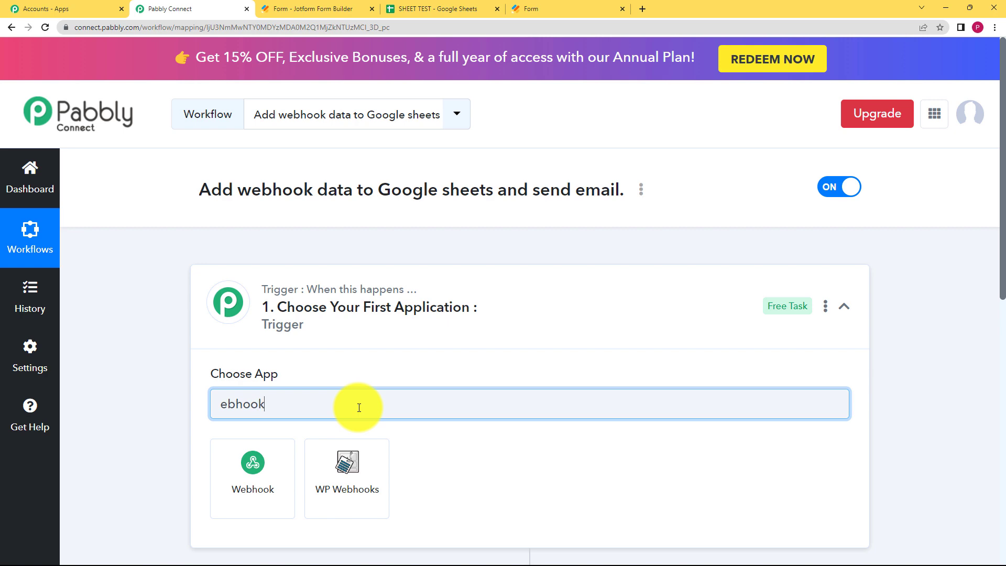
left_click(265, 481)
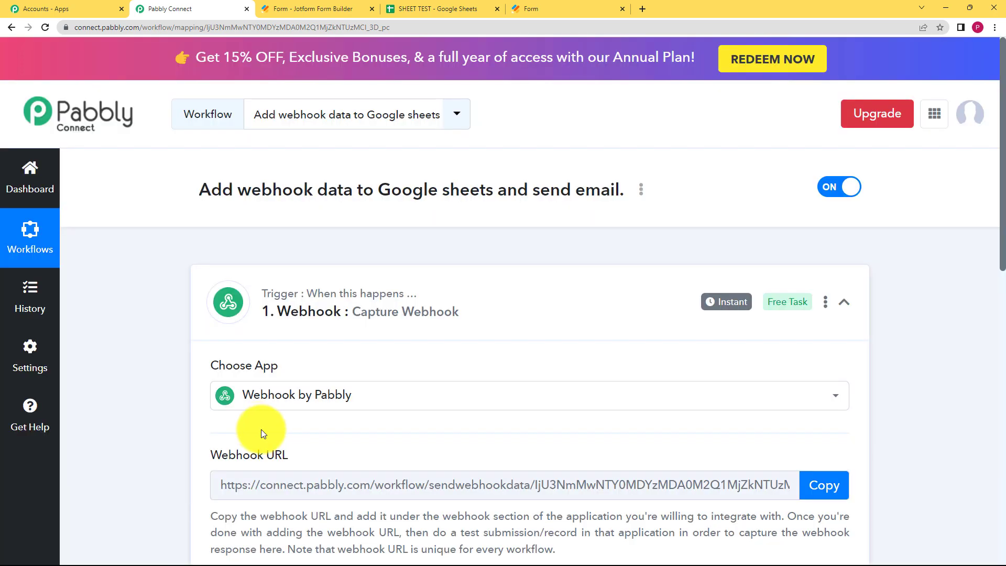
- Review the webhook trigger and bring up the Car Choice Survey form in the Jotform builder
scroll(266, 423, "down", 2)
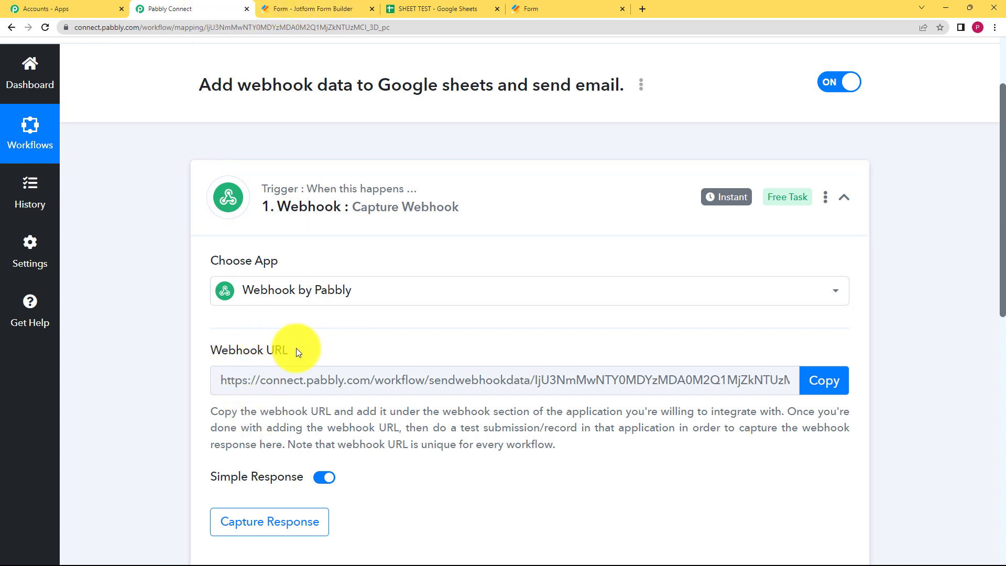
left_click(283, 9)
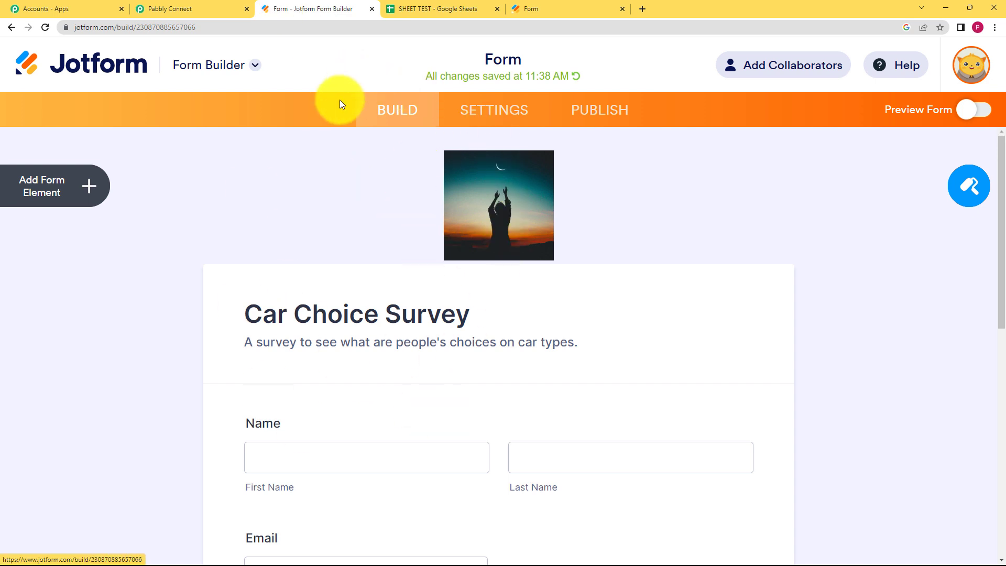
left_click(211, 7)
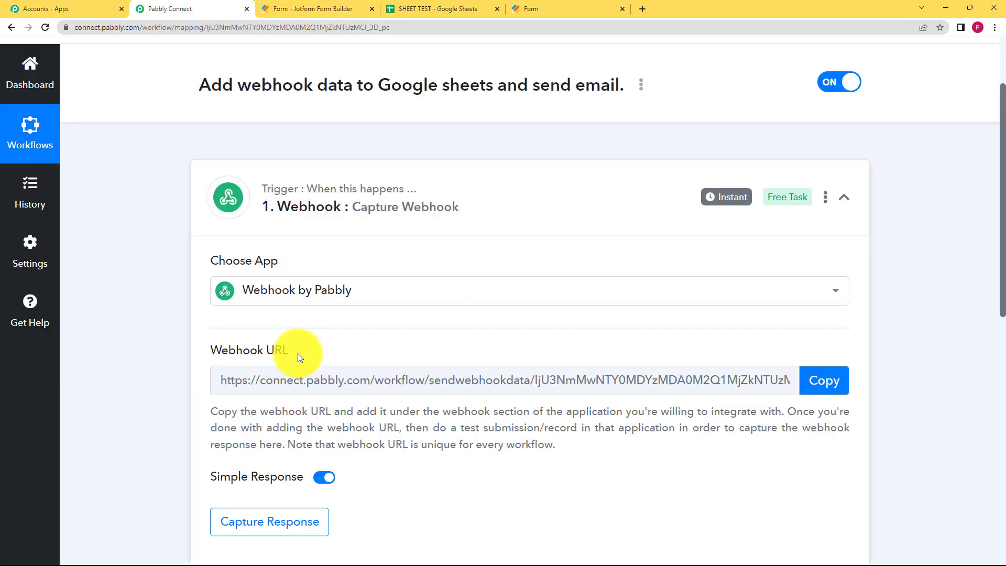
left_click(193, 399)
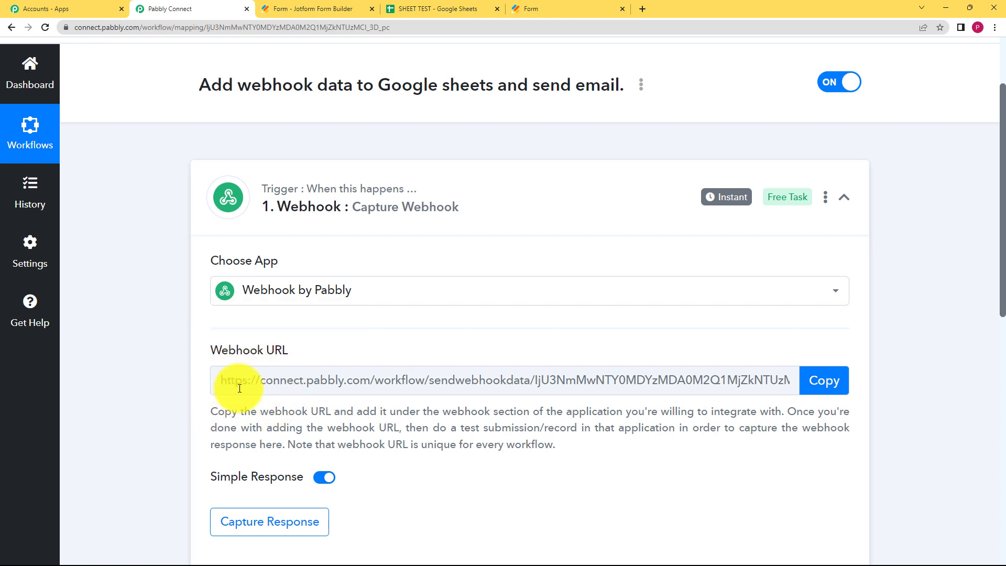
left_click(365, 5)
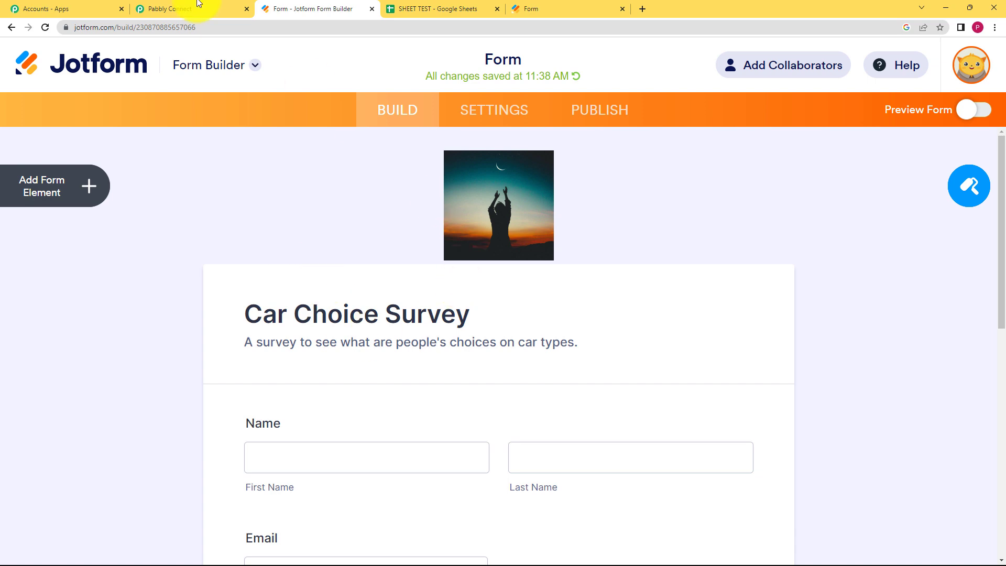
left_click(175, 7)
scroll(133, 383, "down", 1)
scroll(133, 383, "down", 5)
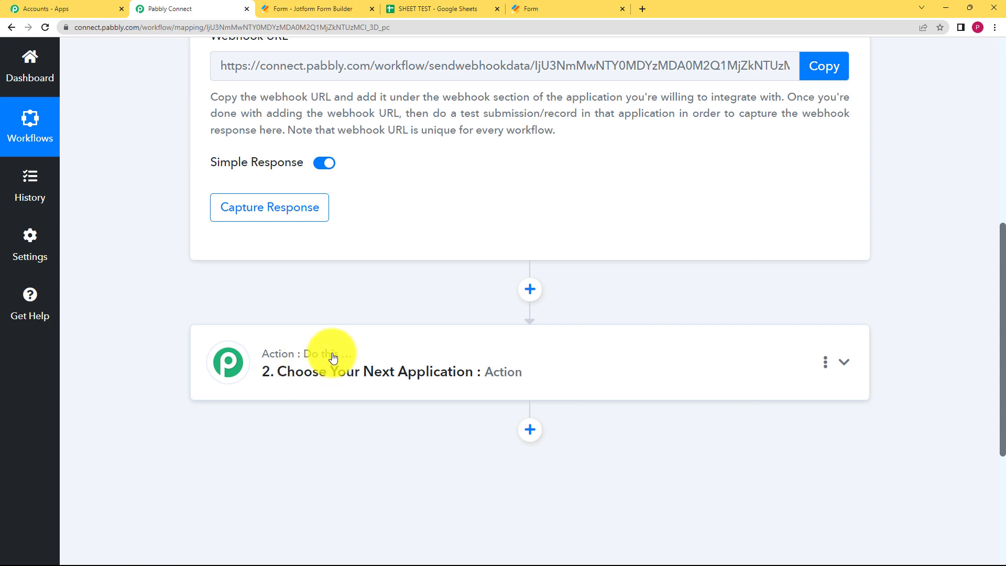
key("ctrl+Tab")
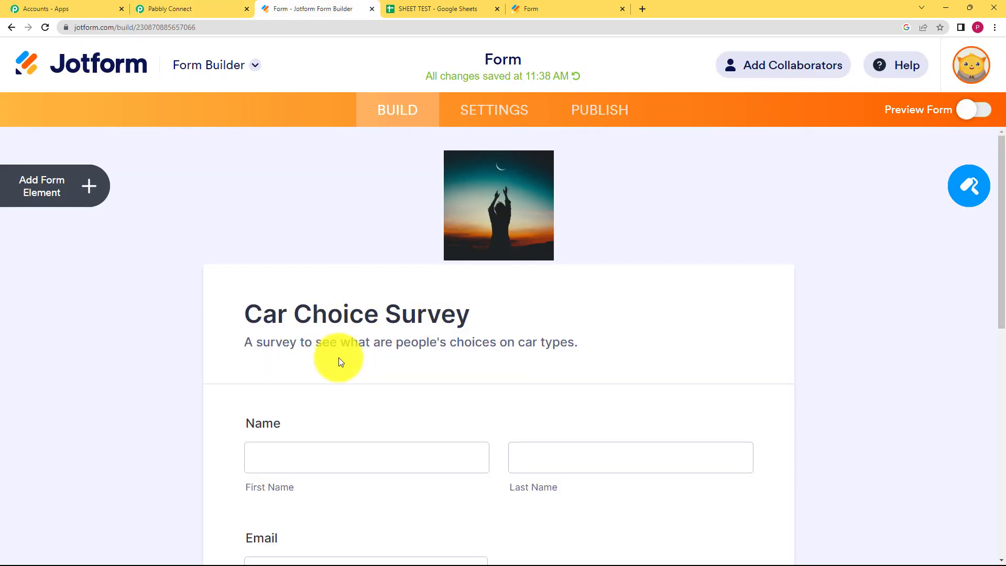
scroll(287, 342, "down", 4)
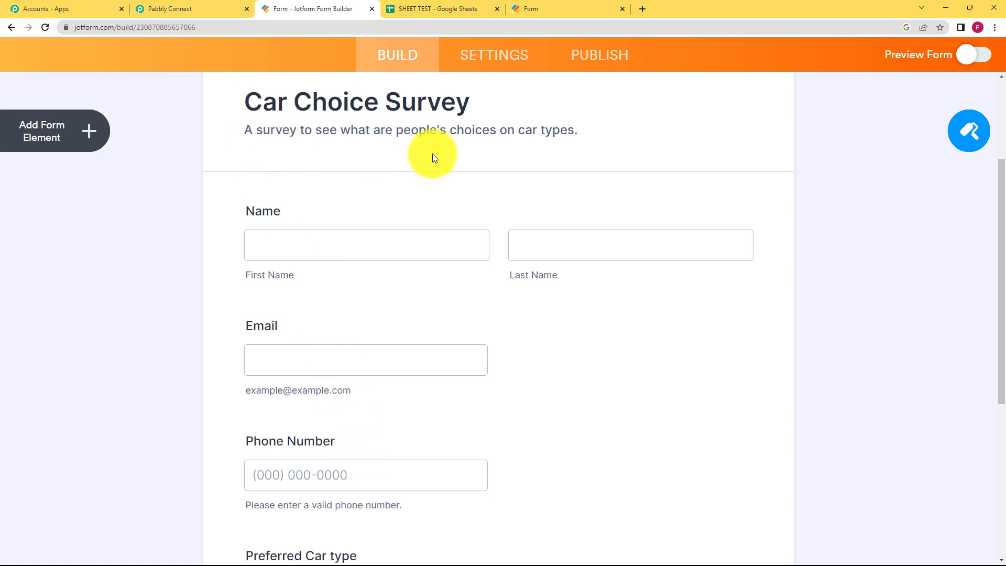
- Open the WebHooks integration in the Car Choice Survey form's settings
left_click(486, 59)
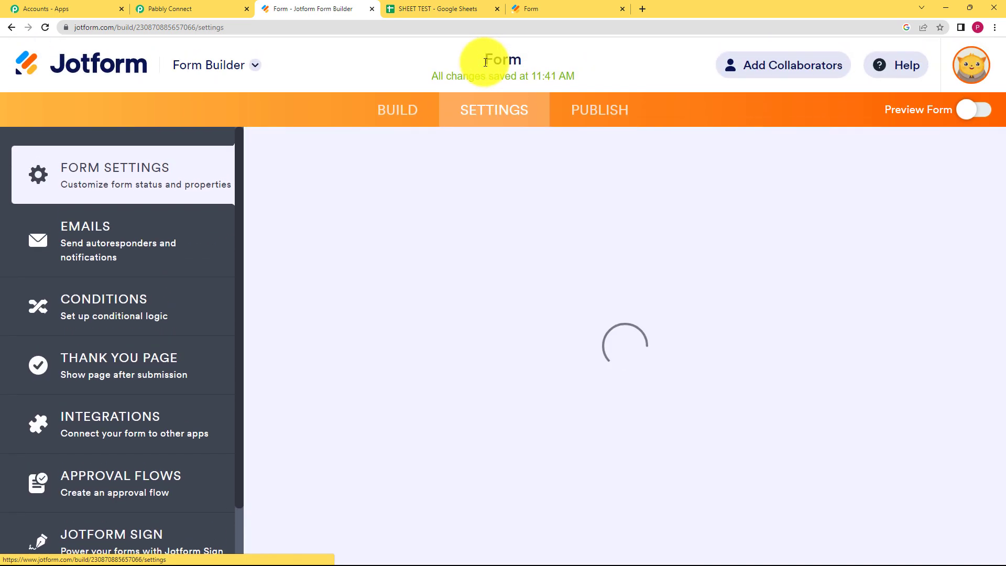
left_click(218, 7)
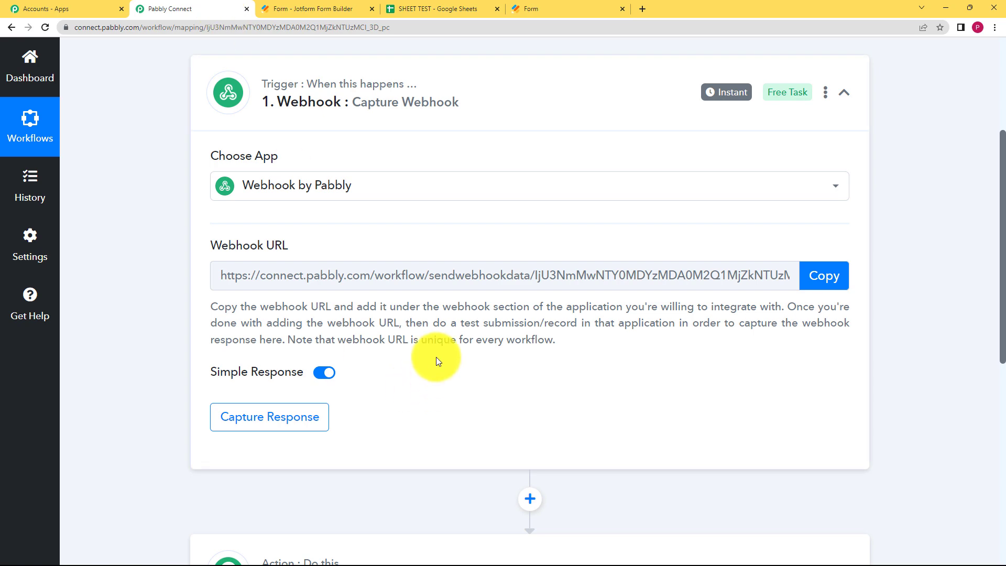
left_click(352, 7)
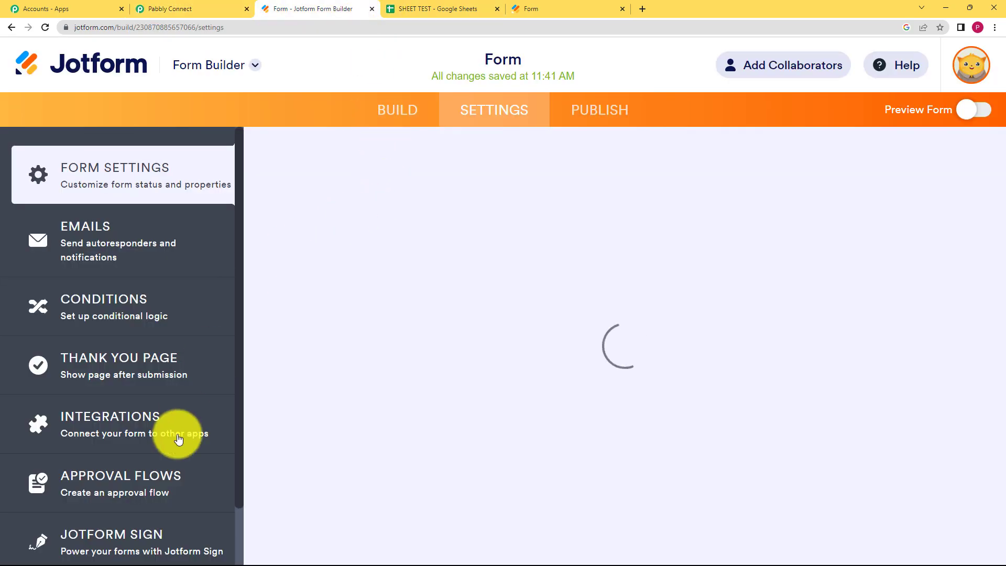
left_click(164, 434)
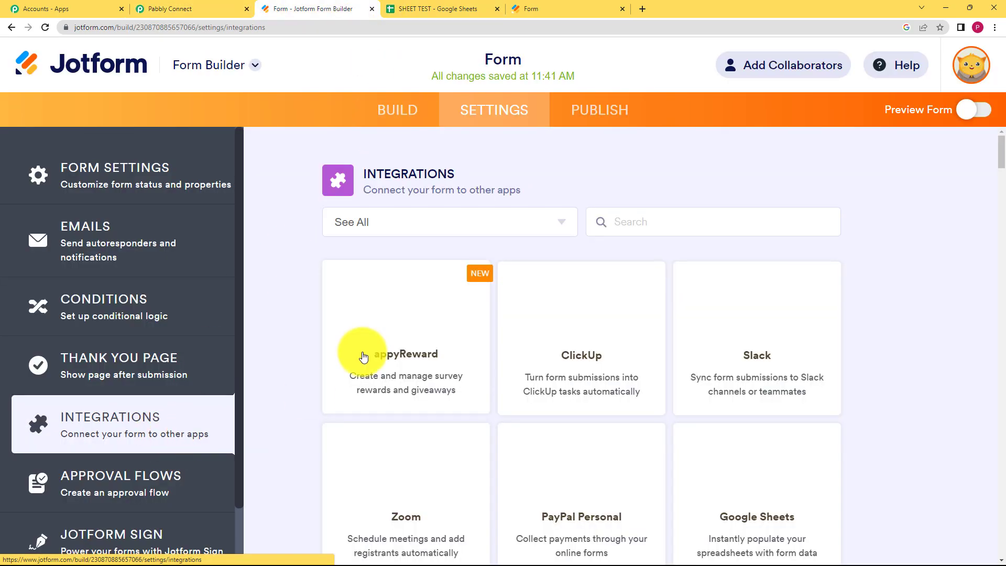
left_click(614, 227)
type("web")
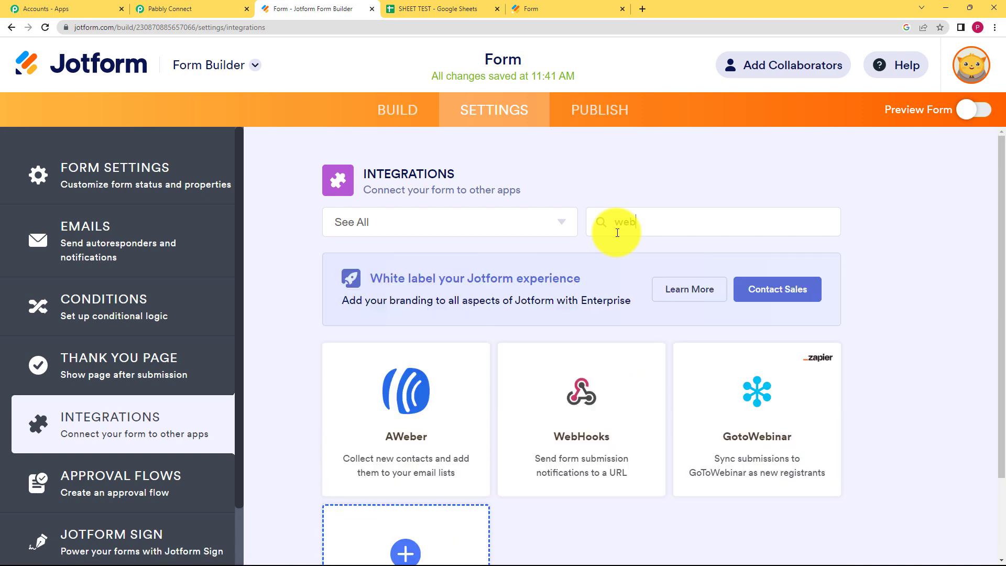
type("h")
left_click(355, 416)
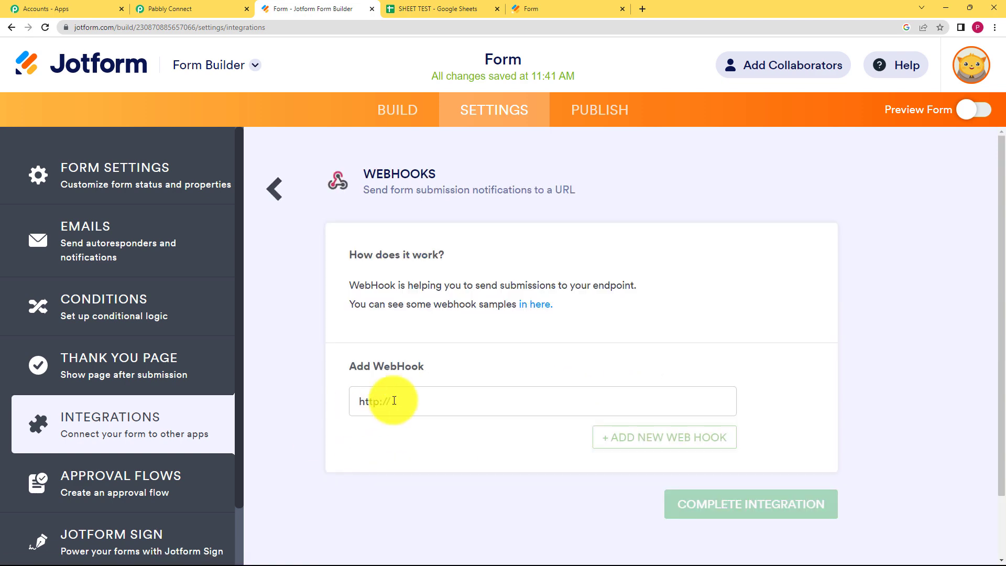
- Paste the Pabbly webhook URL into Jotform's WebHooks integration and complete it
left_click(367, 402)
left_click_drag(393, 401, 361, 401)
key("BackSpace")
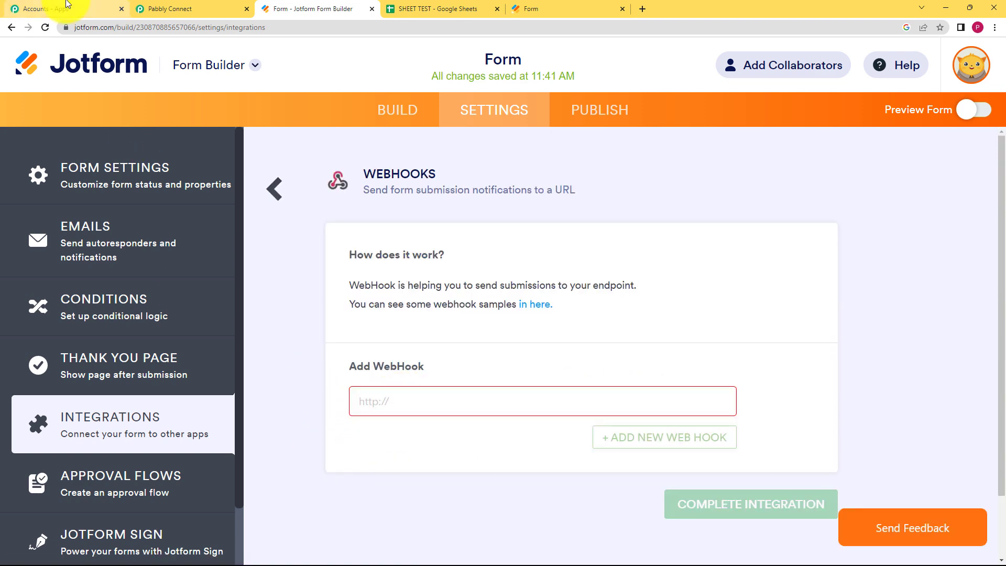
left_click(149, 8)
left_click(795, 279)
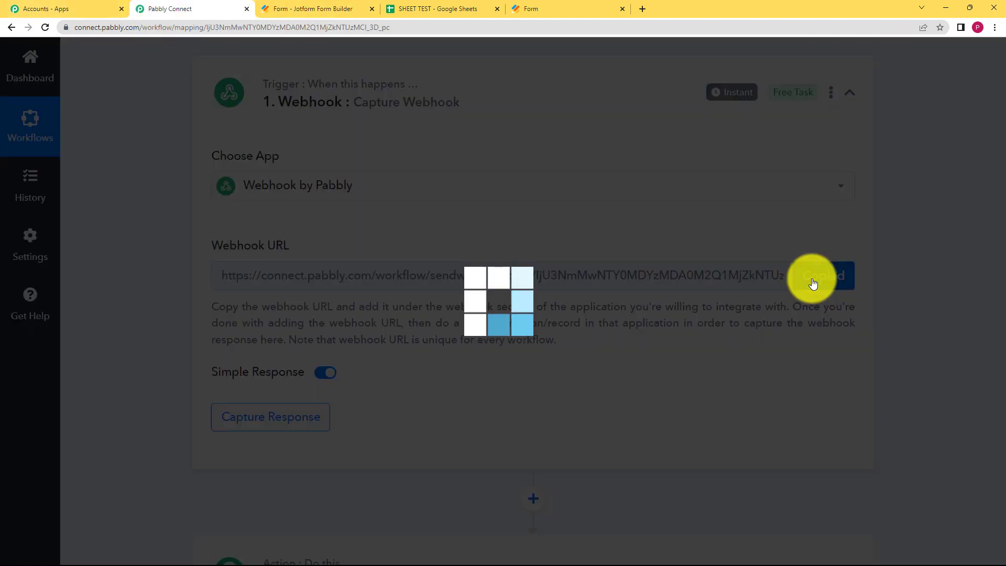
left_click(350, 8)
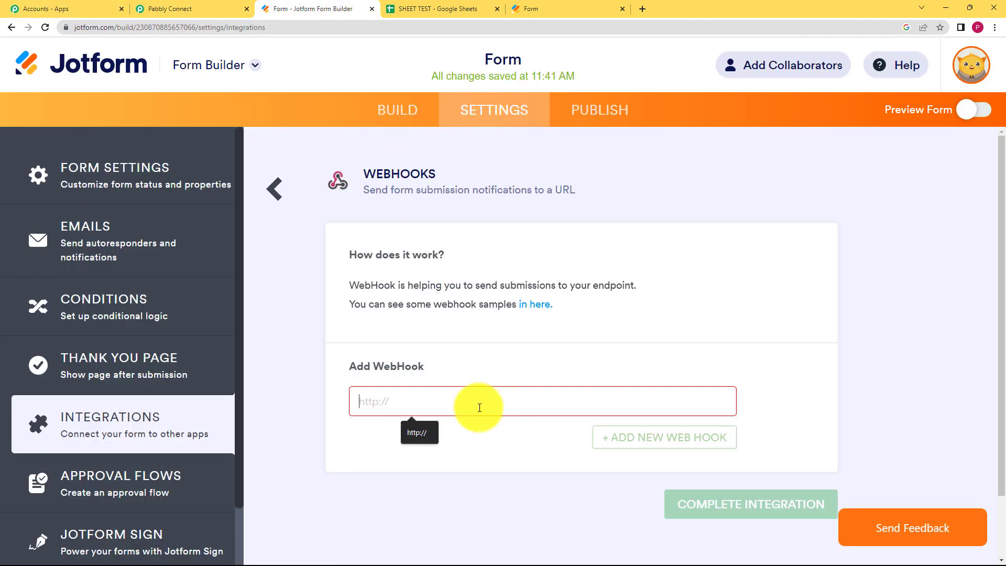
key("ctrl+v")
left_click(735, 511)
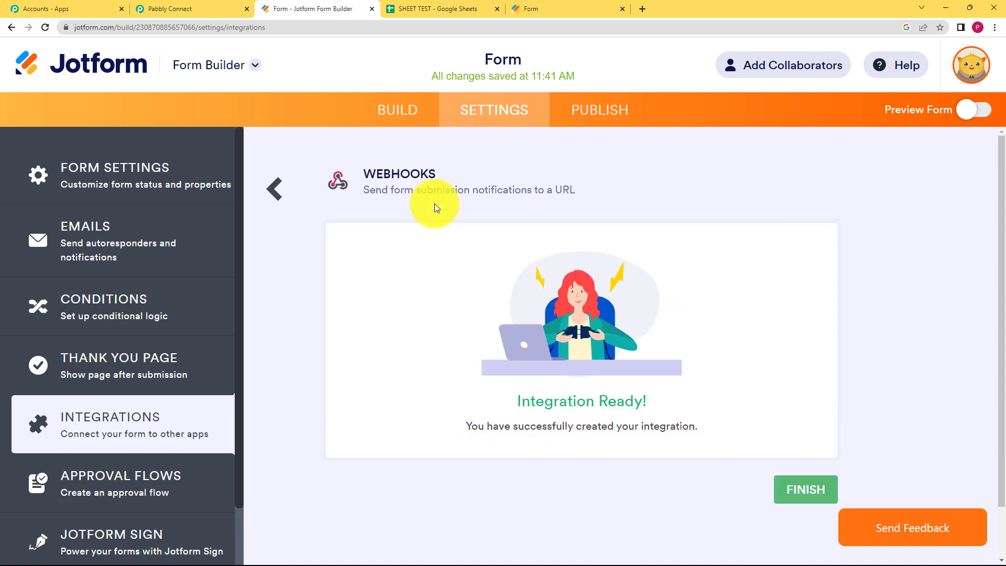
left_click(209, 13)
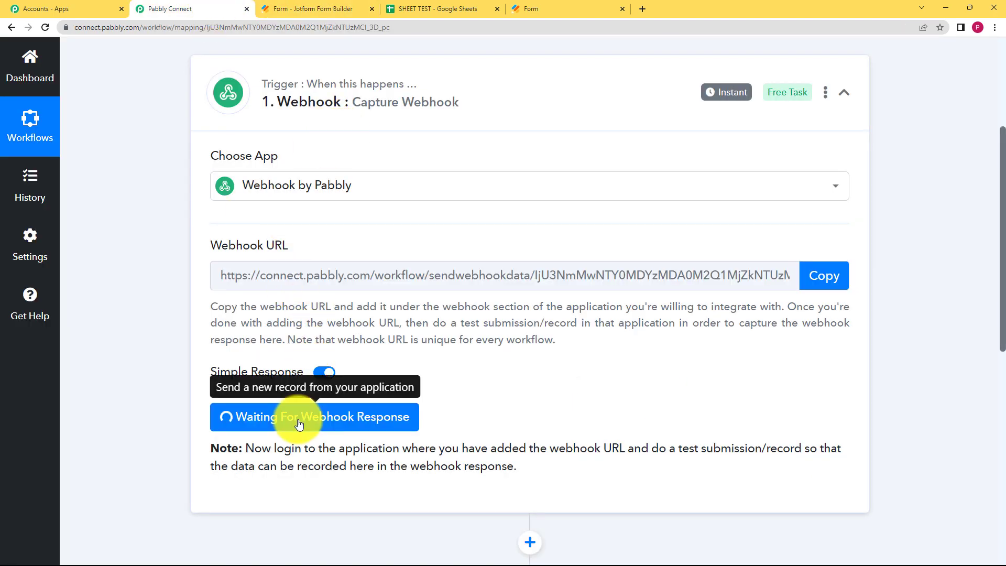
- Enter a test respondent's first and last name, email address and phone number in the survey
left_click(567, 7)
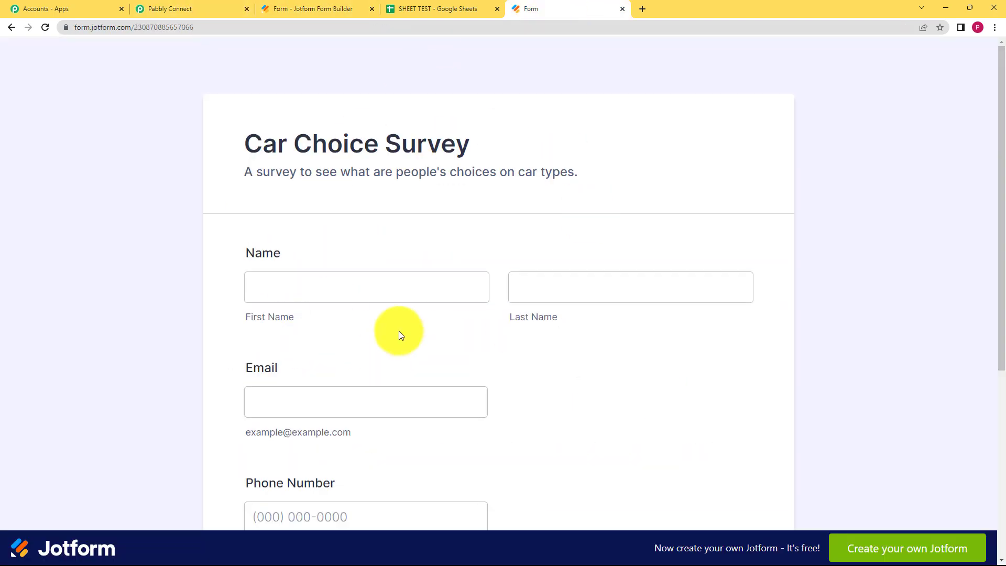
left_click(418, 276)
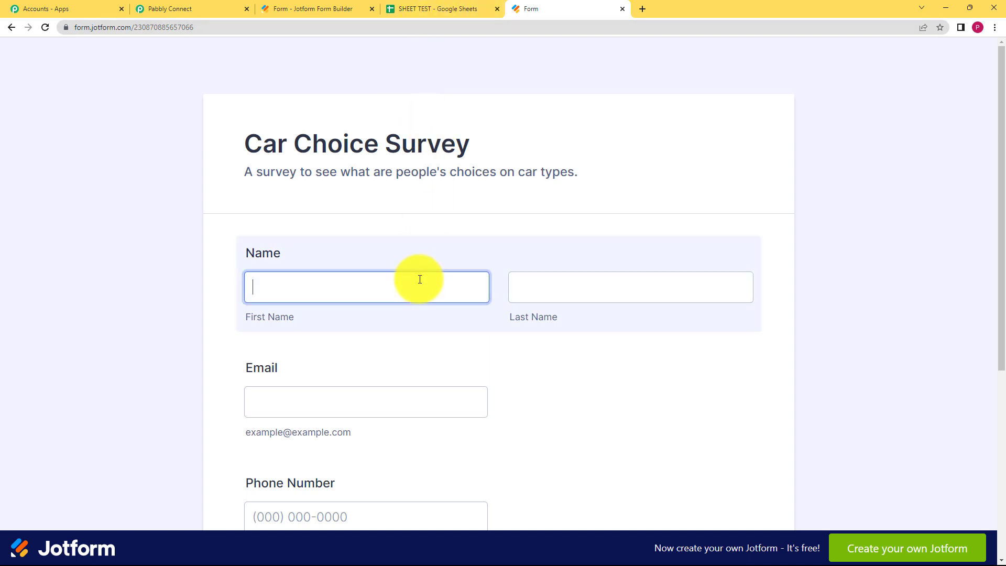
left_click(577, 281)
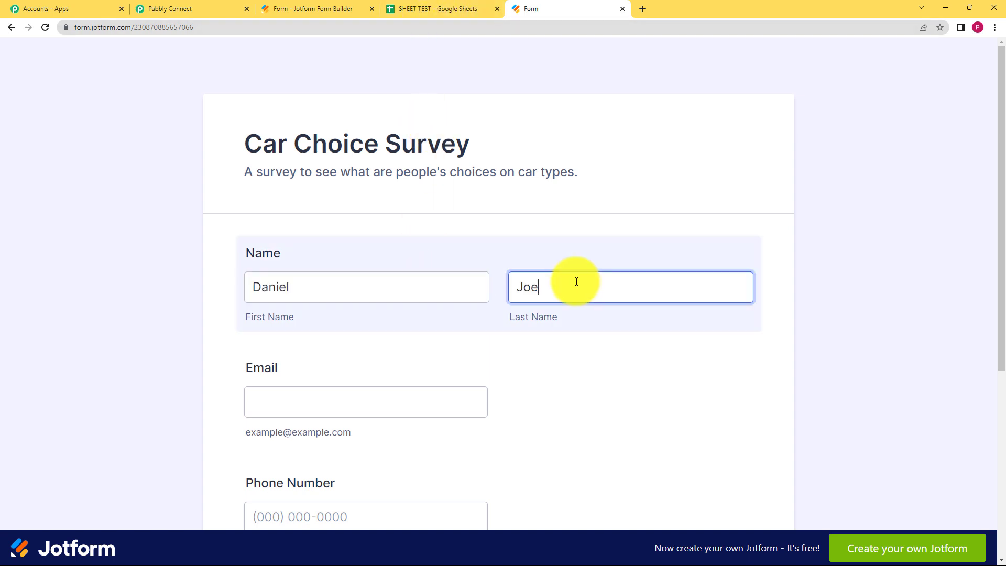
left_click(477, 403)
key("Tab")
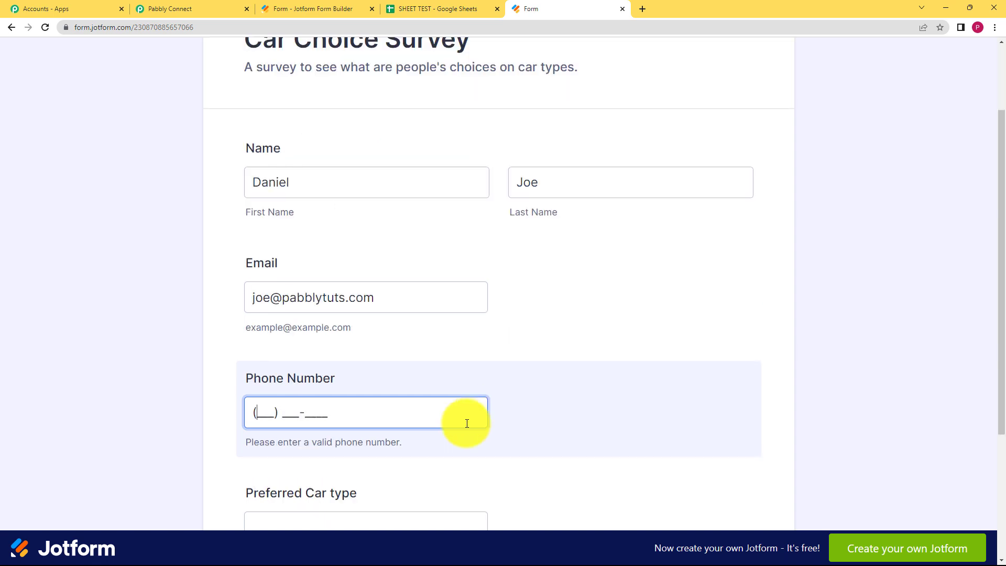
- Choose SEDAN as the preferred car type and submit the survey
scroll(410, 342, "down", 4)
left_click(367, 331)
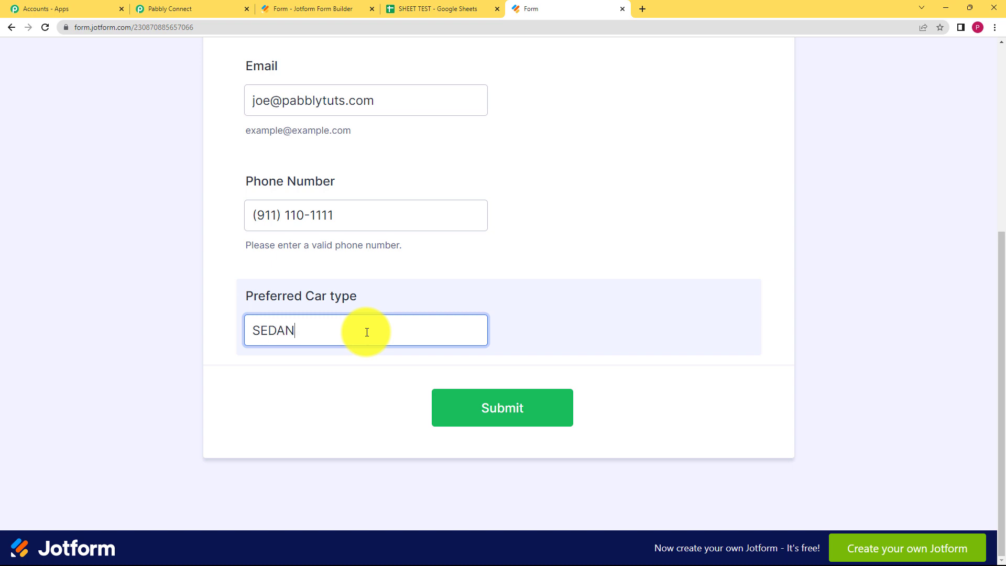
scroll(366, 332, "up", 4)
scroll(366, 332, "down", 4)
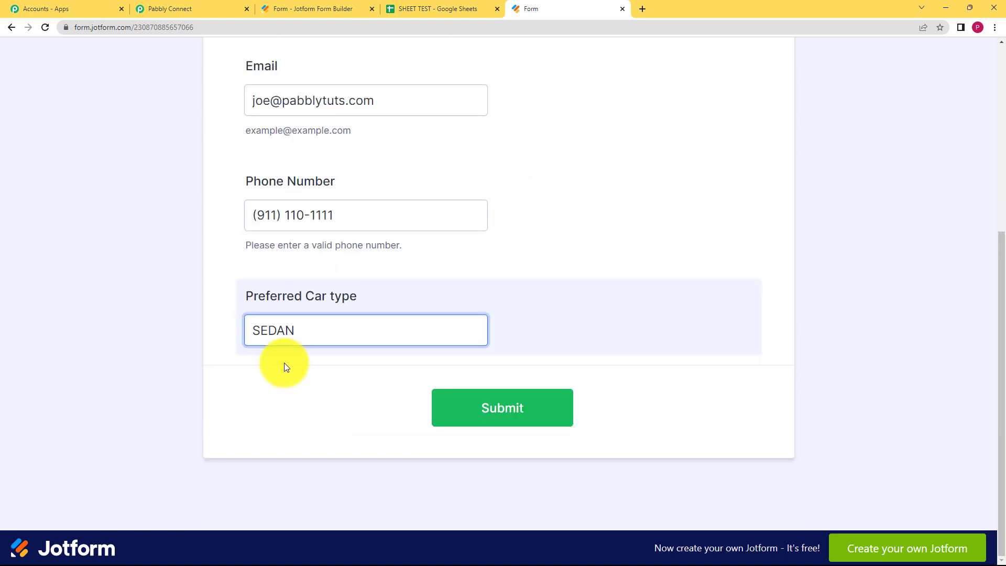
left_click(504, 399)
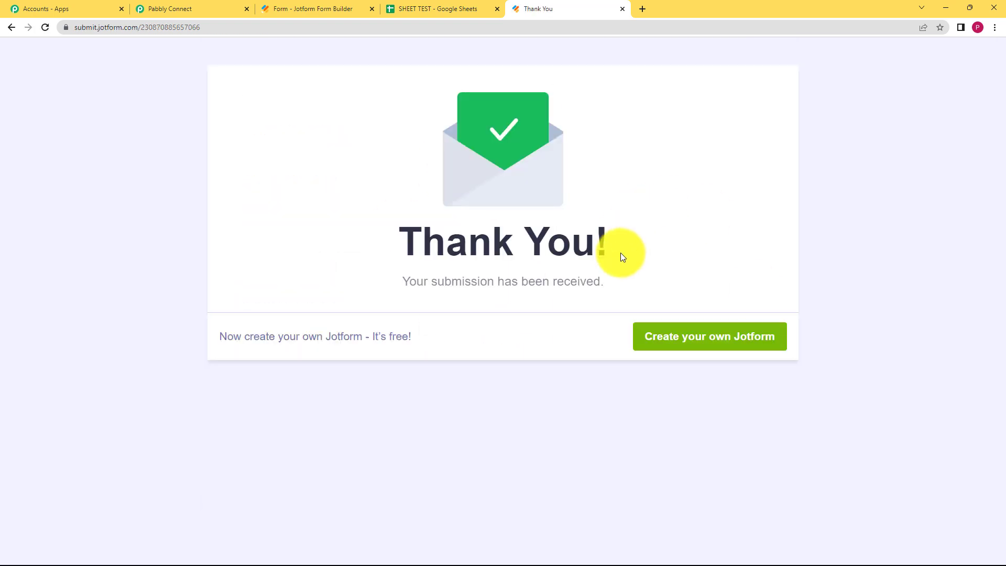
left_click(209, 8)
- Scroll through the captured response and enlarge the Pretty field to read PreferredCar SEDAN
scroll(570, 333, "down", 4)
scroll(199, 338, "down", 3)
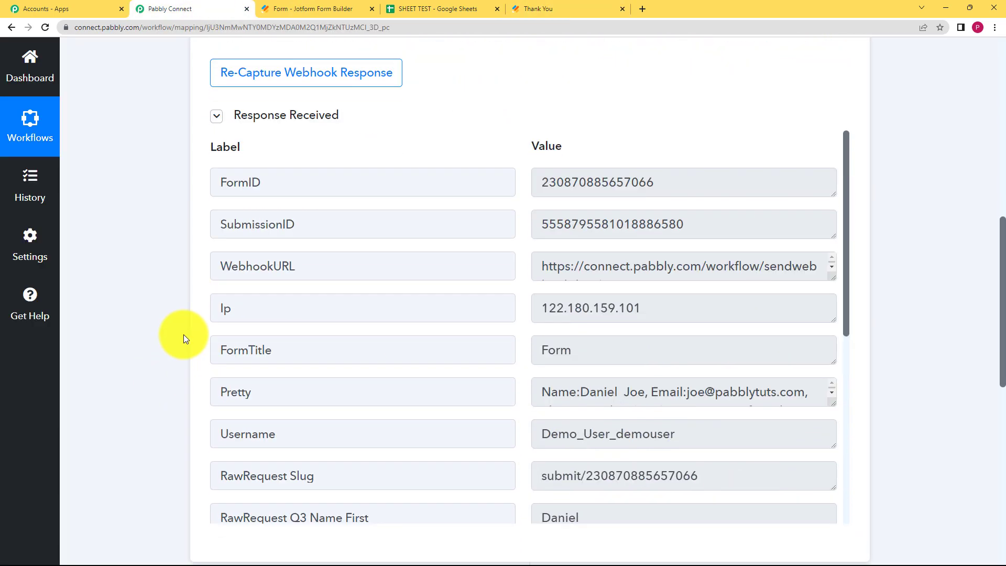
scroll(184, 335, "up", 7)
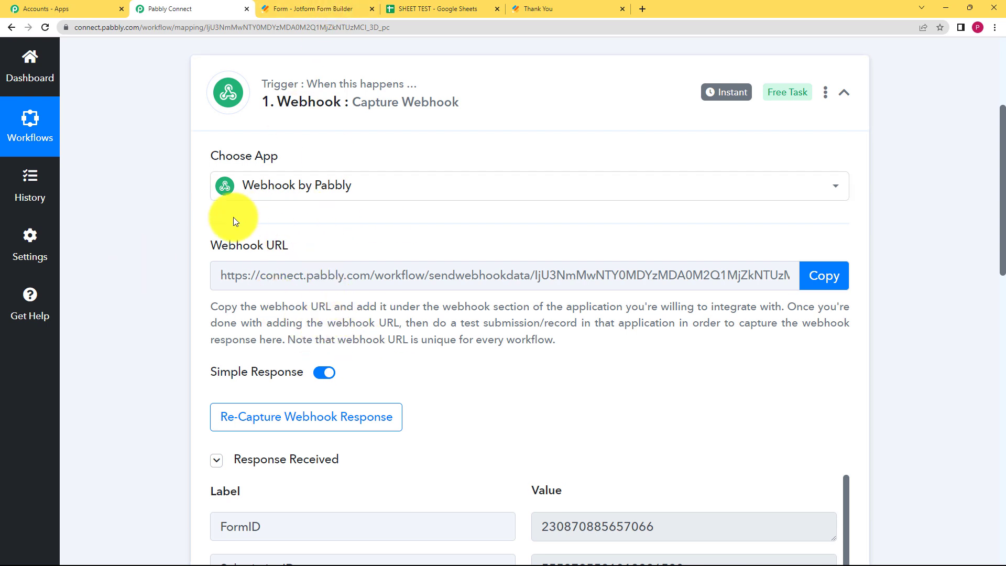
scroll(199, 367, "down", 7)
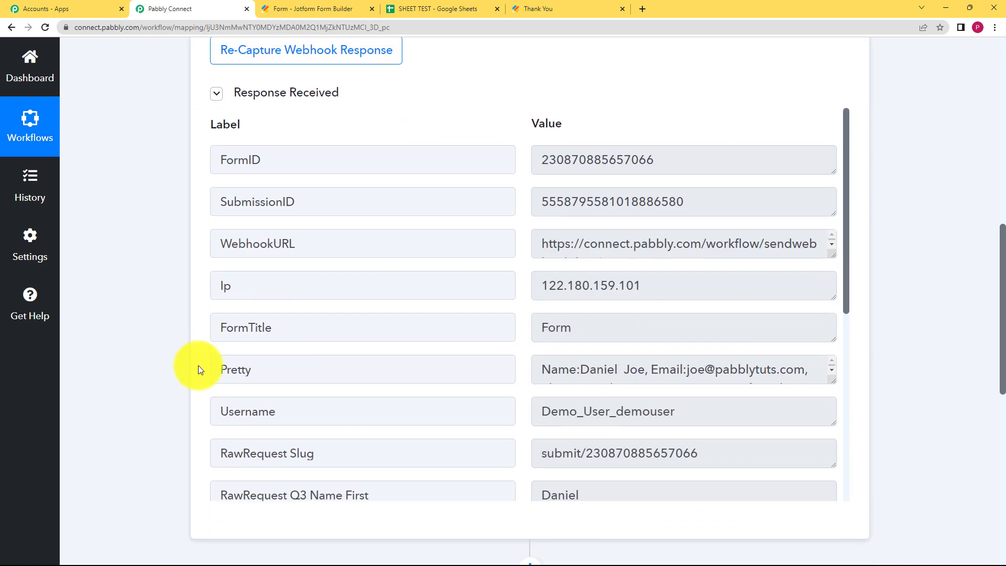
scroll(541, 350, "down", 1)
scroll(541, 350, "down", 1)
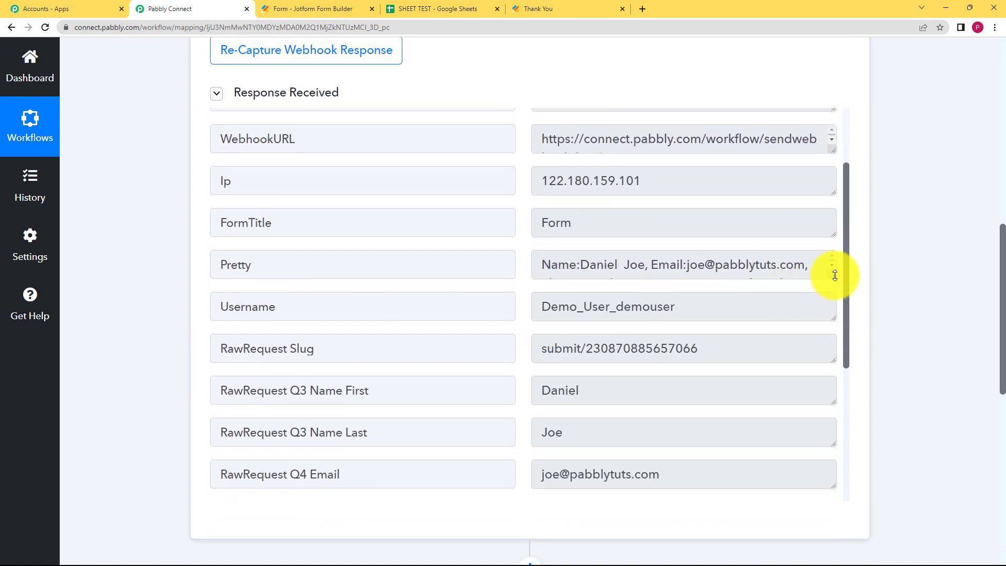
left_click_drag(833, 277, 589, 314)
scroll(588, 303, "down", 3)
scroll(589, 236, "up", 2)
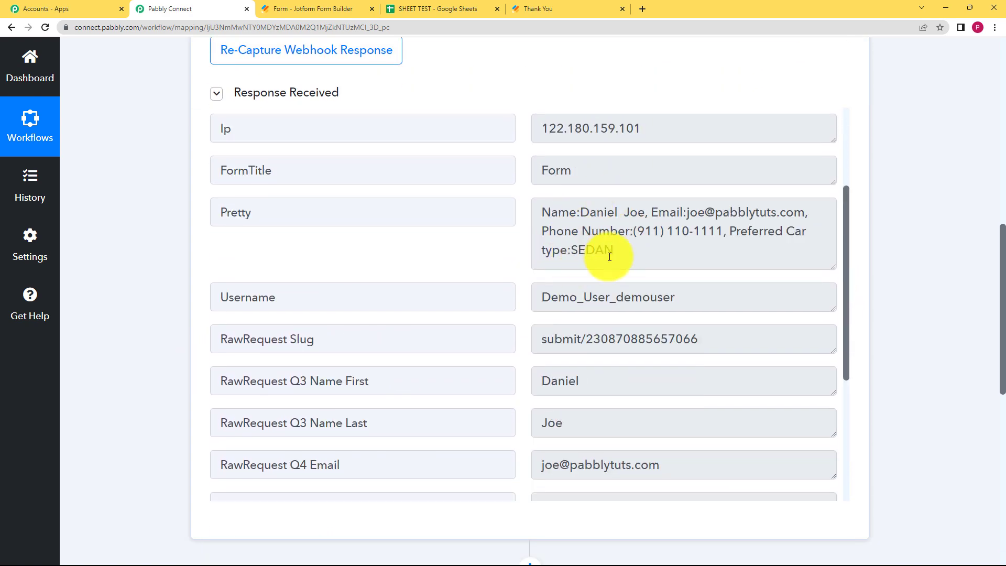
scroll(555, 262, "down", 2)
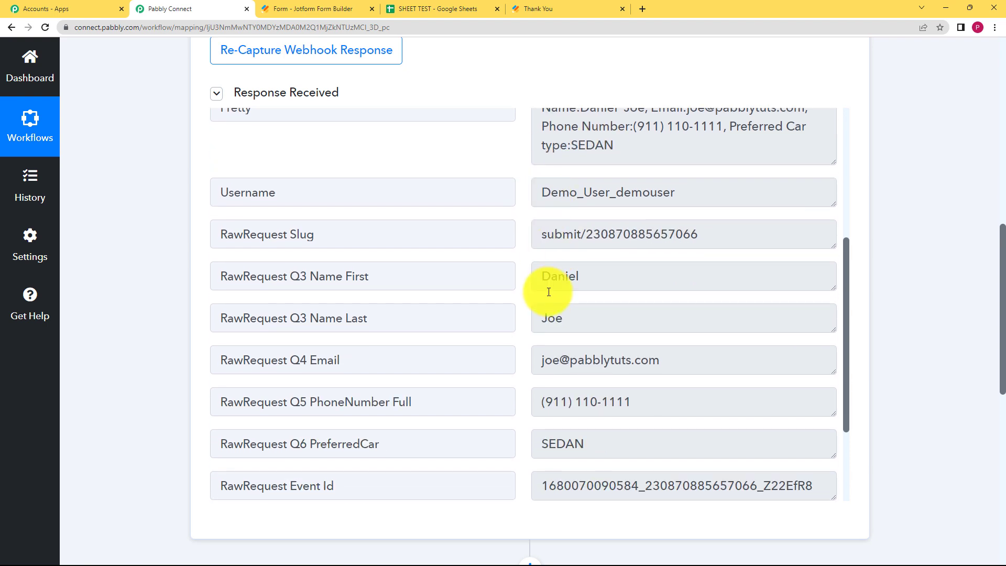
scroll(557, 306, "down", 1)
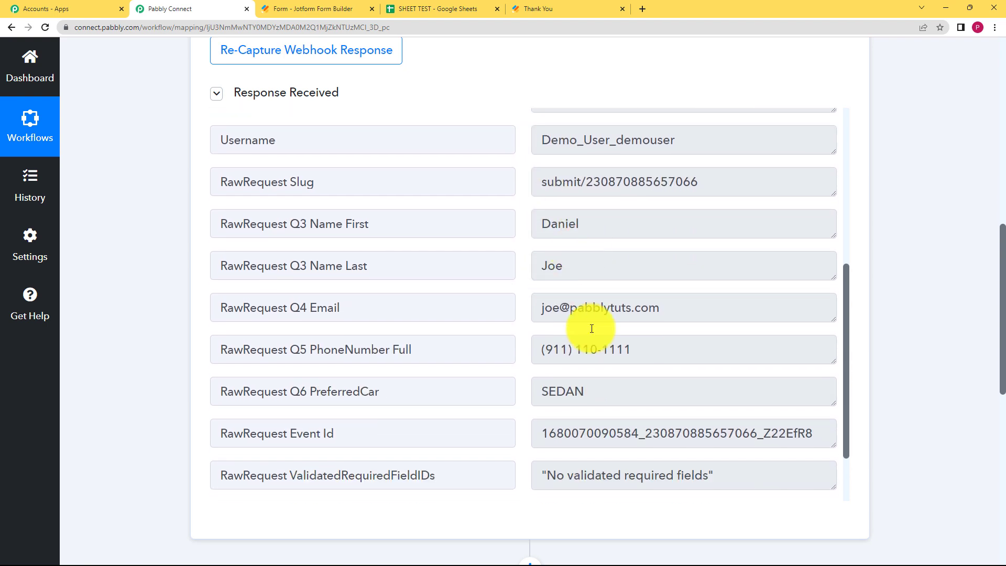
scroll(604, 316, "down", 1)
scroll(603, 316, "down", 1)
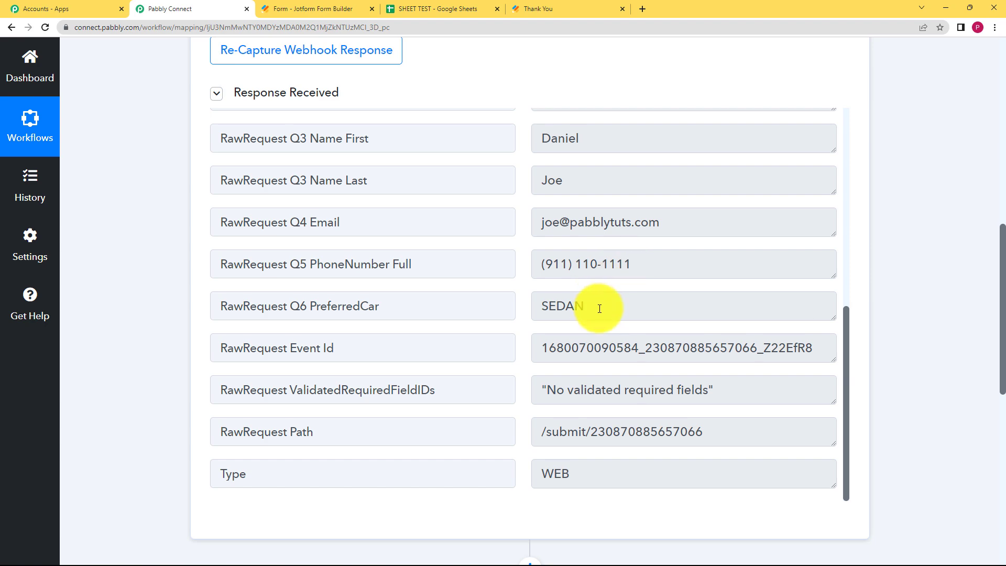
scroll(184, 184, "up", 10)
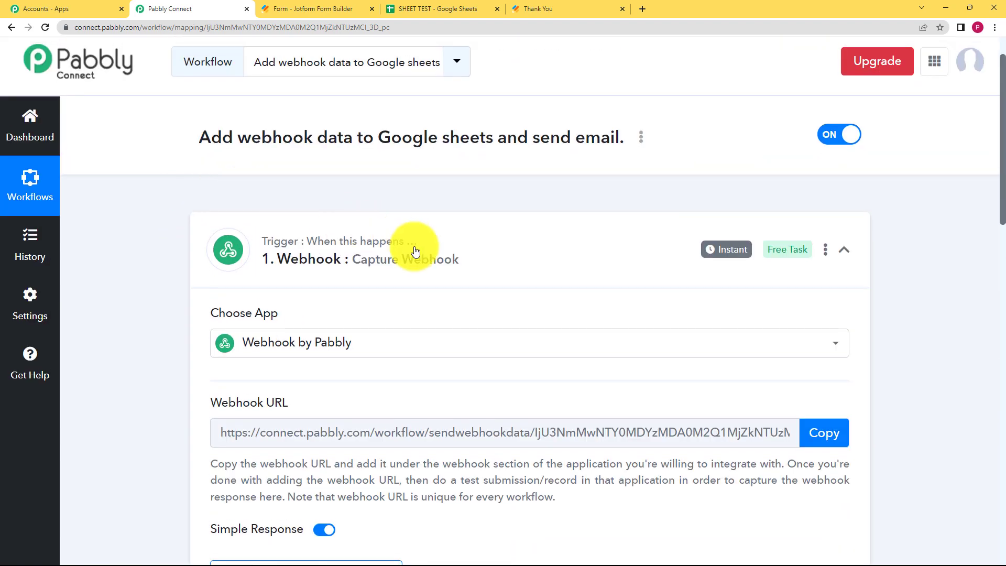
- Choose Google Sheets as the action app with Add New Row as its event
left_click(423, 243)
scroll(180, 320, "down", 1)
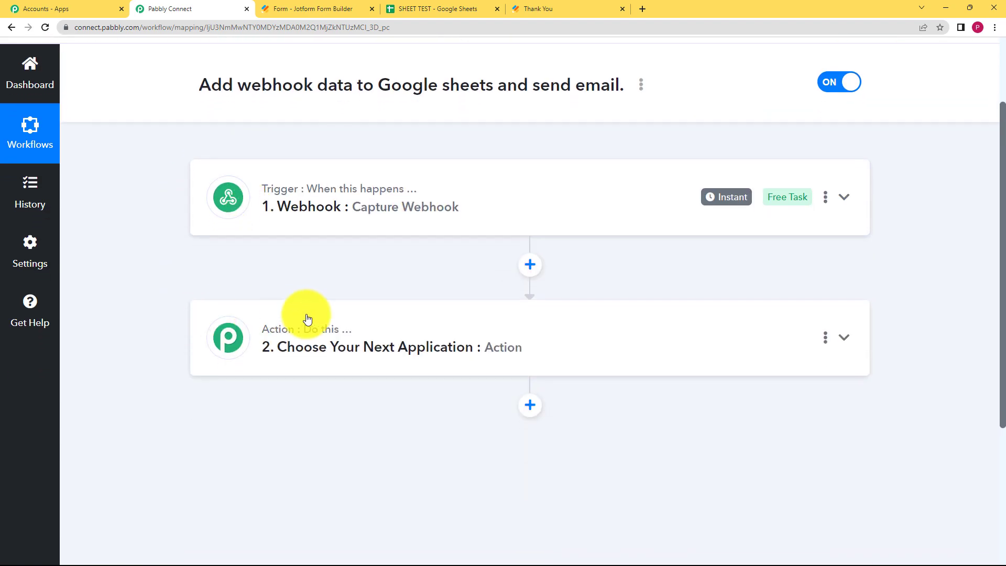
left_click(288, 317)
scroll(383, 227, "up", 2)
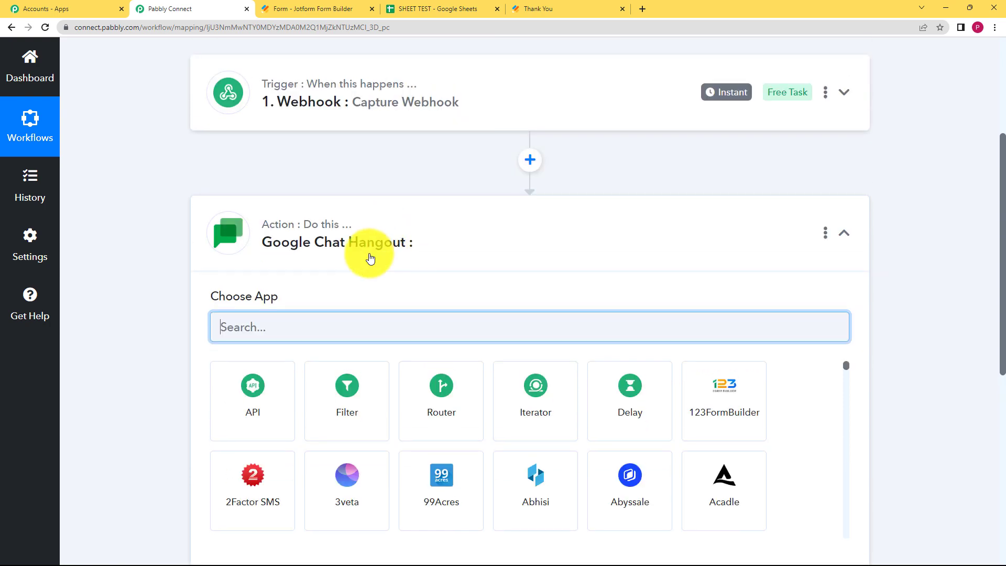
type("GOOGLE SHH")
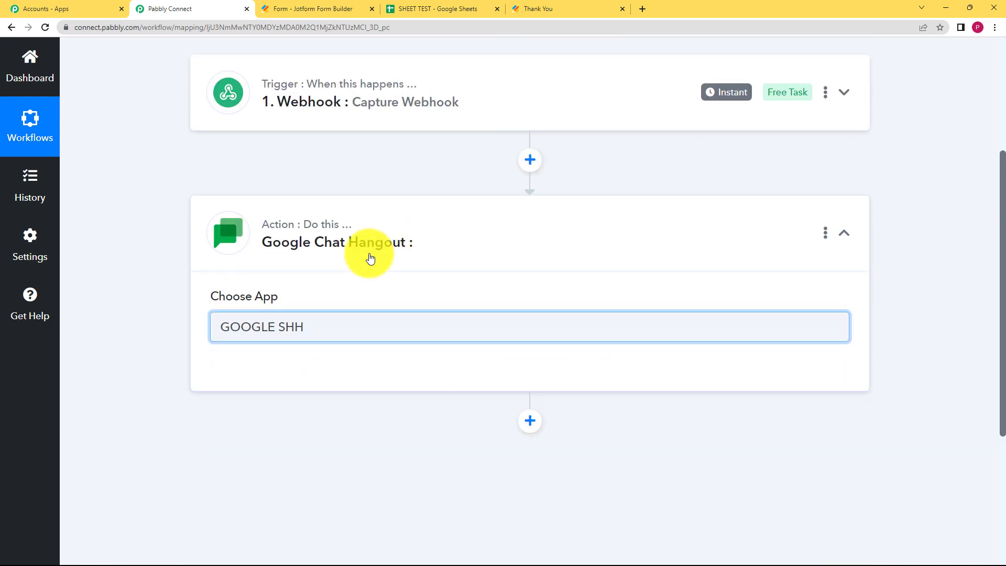
key("BackSpace")
left_click(257, 394)
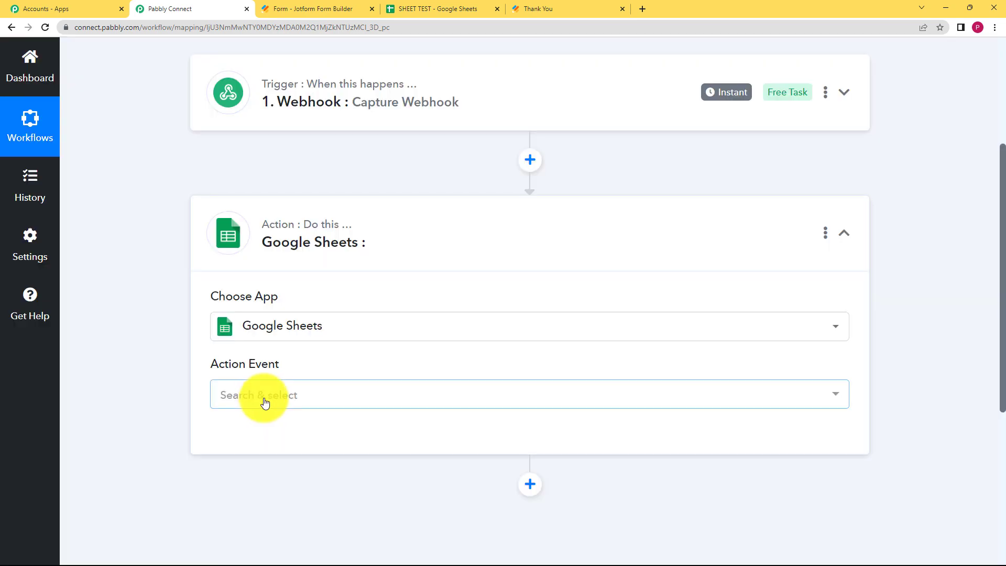
left_click(264, 400)
left_click(308, 152)
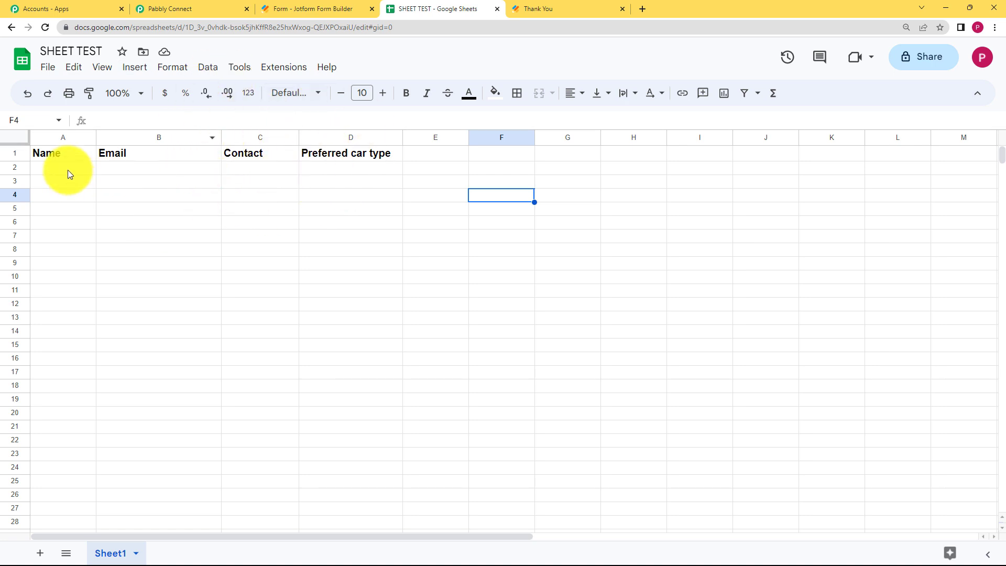
left_click_drag(96, 137, 126, 138)
left_click(190, 8)
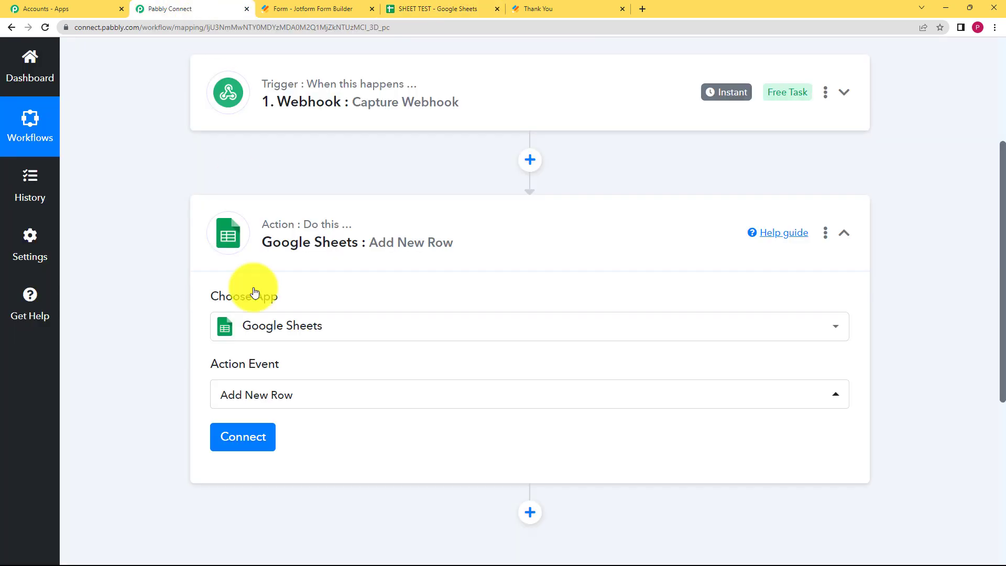
- Authorize a new Google Sheets connection with a Google account so SHEET TEST becomes selectable
left_click(248, 443)
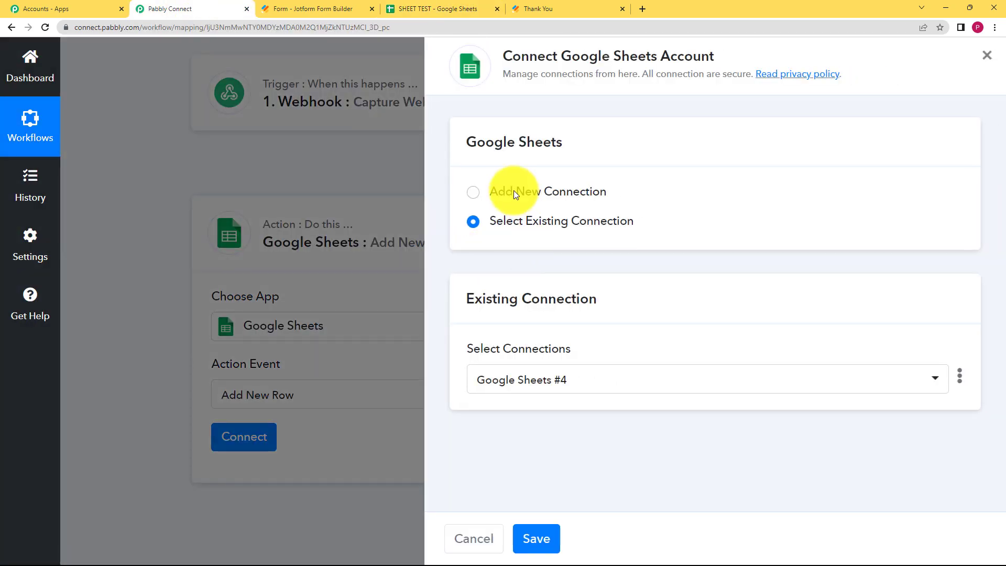
left_click(513, 190)
left_click(552, 383)
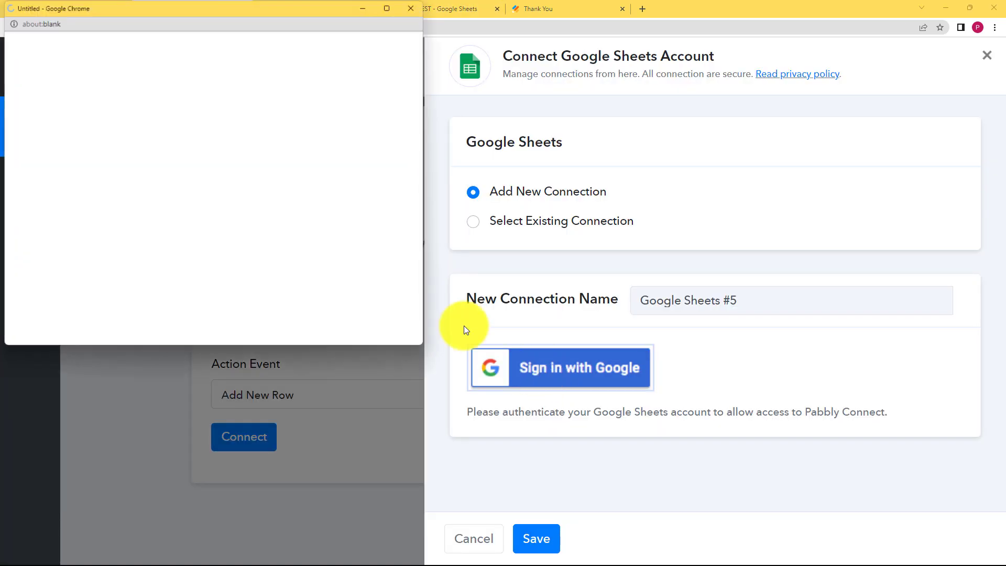
left_click(167, 225)
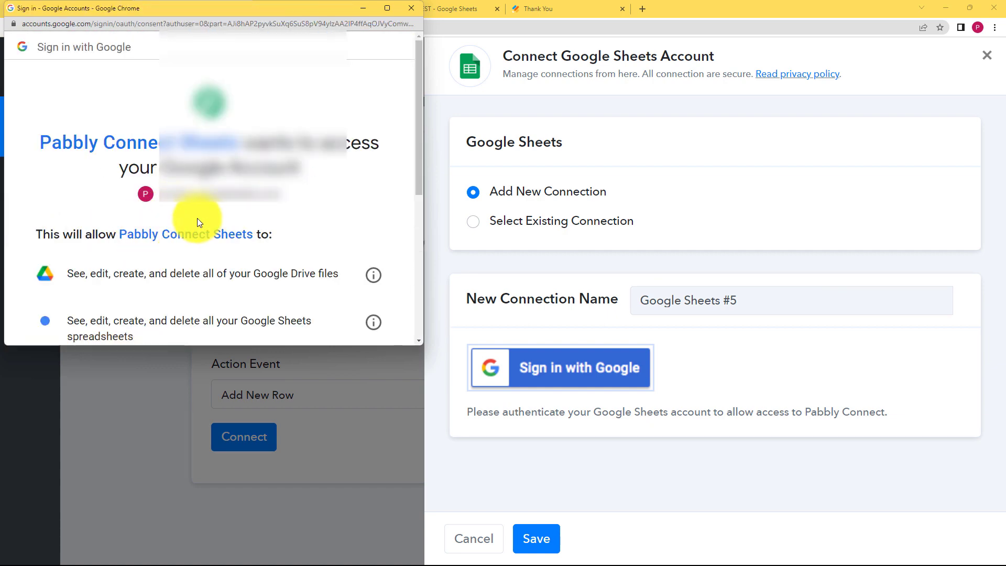
scroll(197, 218, "down", 5)
left_click(272, 258)
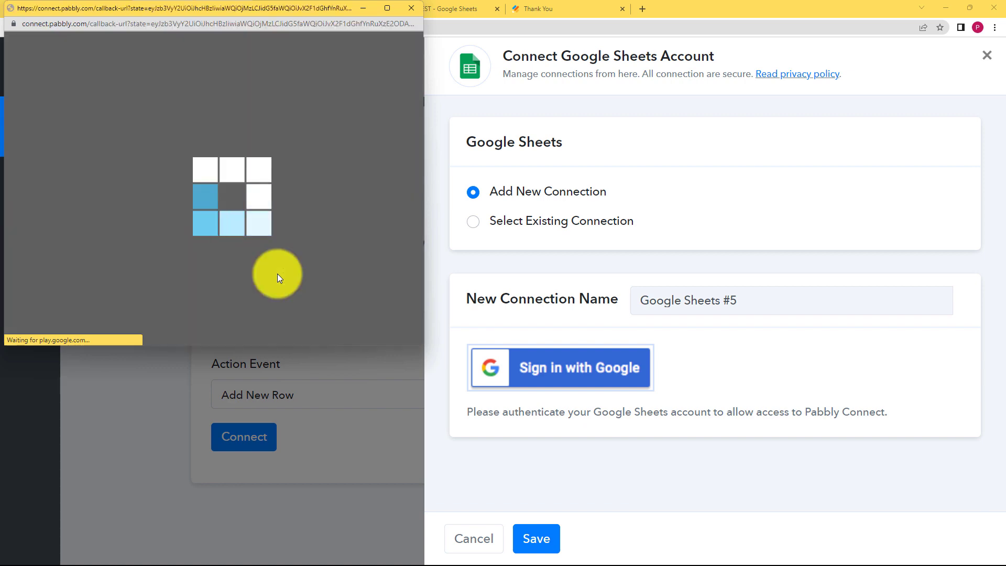
left_click(453, 6)
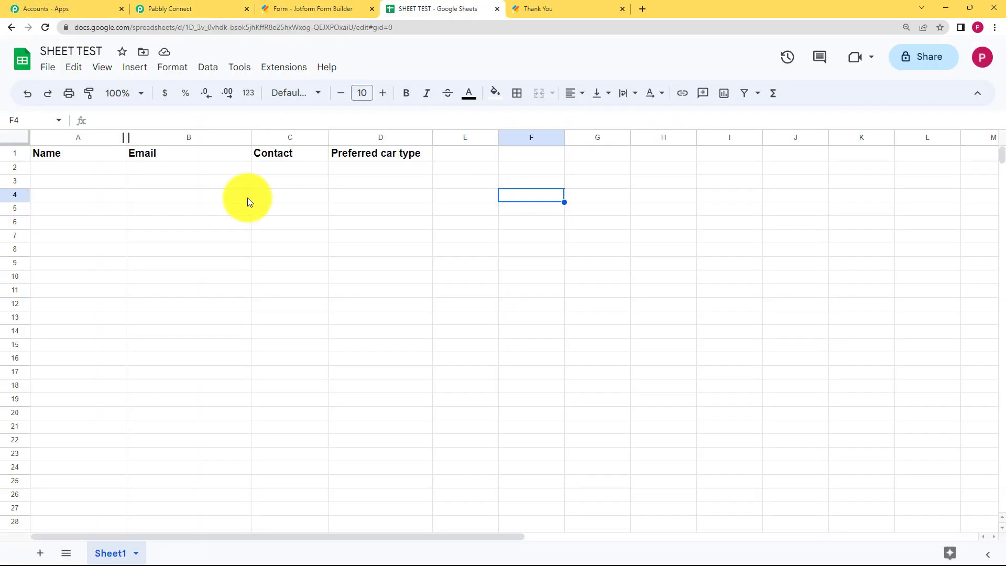
left_click(207, 7)
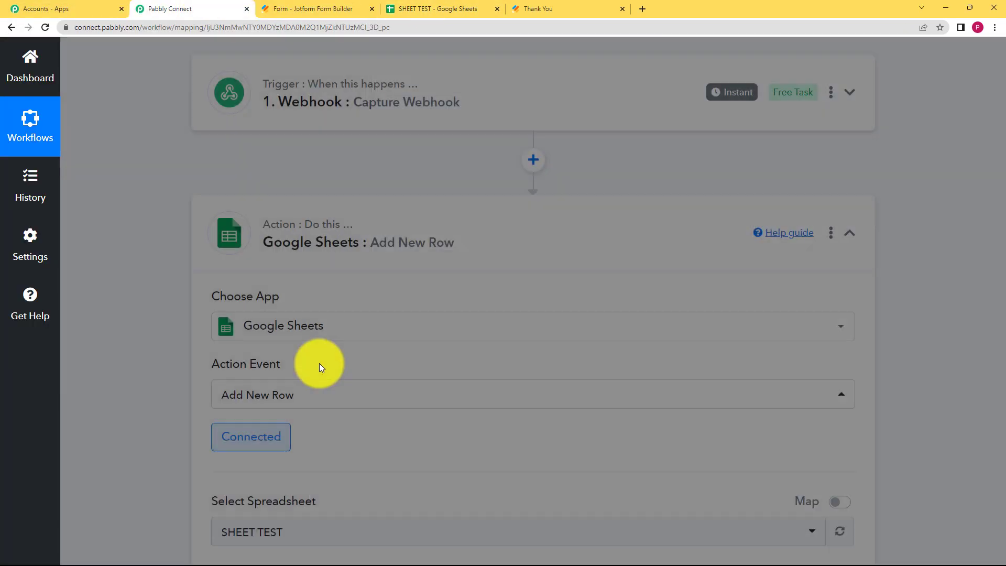
- Check SHEET TEST's column headings and map the form's first and last name into Name
scroll(236, 372, "down", 3)
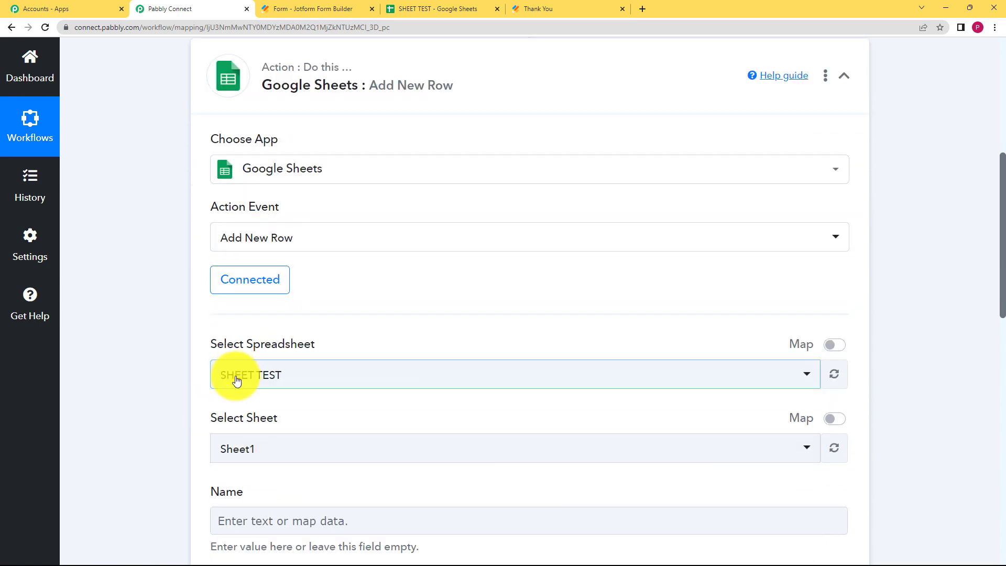
scroll(173, 397, "down", 3)
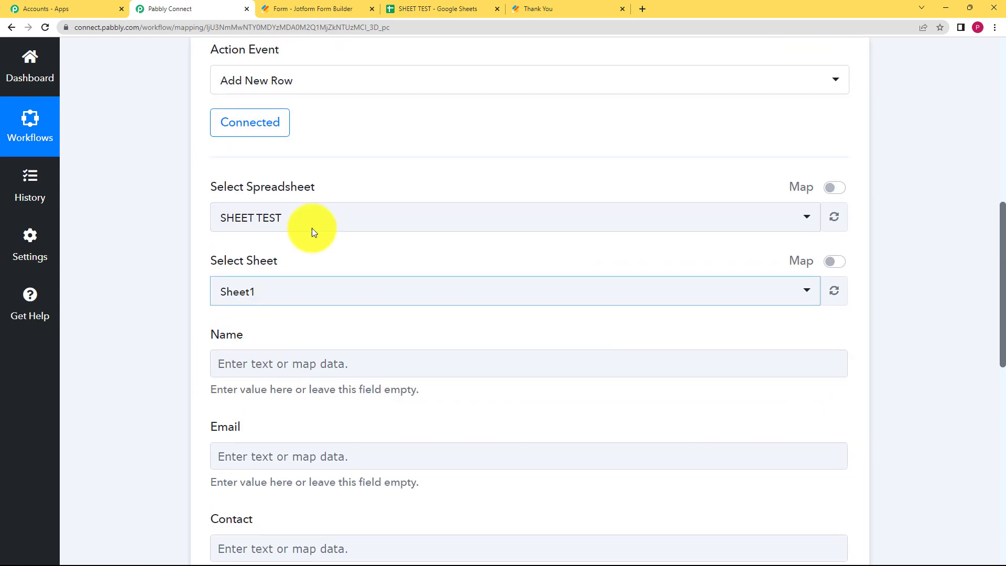
left_click(405, 6)
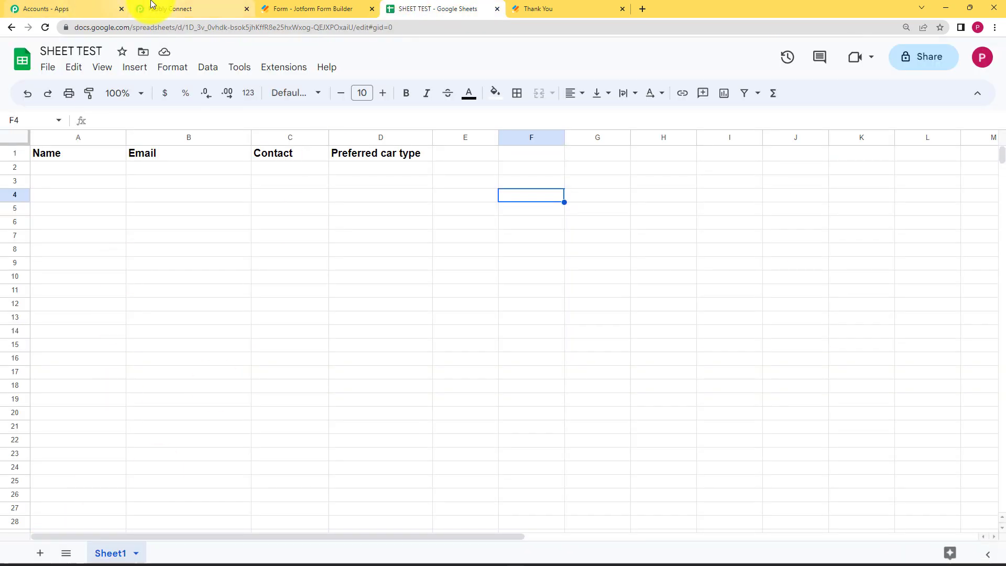
left_click(155, 7)
scroll(207, 435, "down", 3)
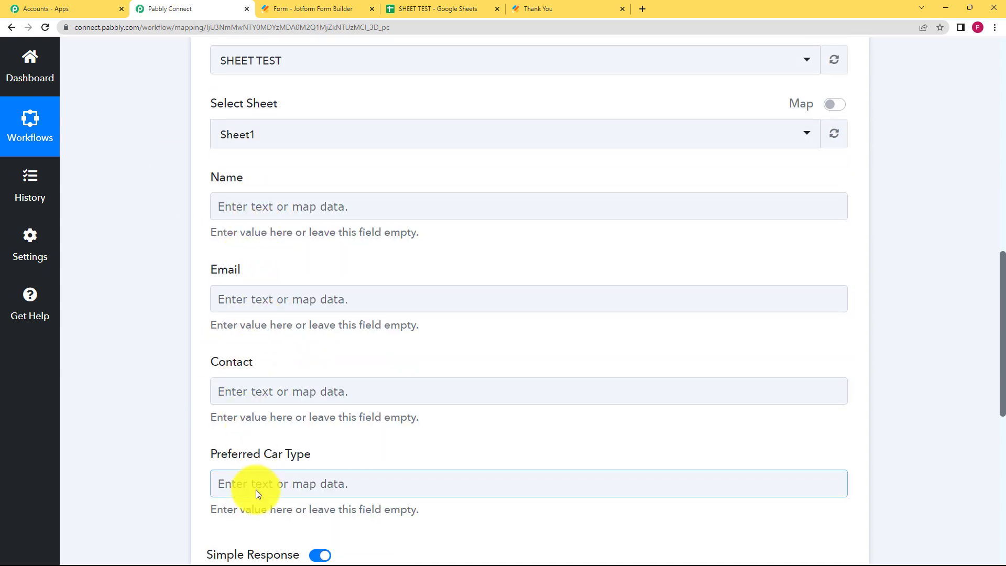
scroll(180, 427, "down", 3)
scroll(186, 424, "up", 3)
left_click(249, 255)
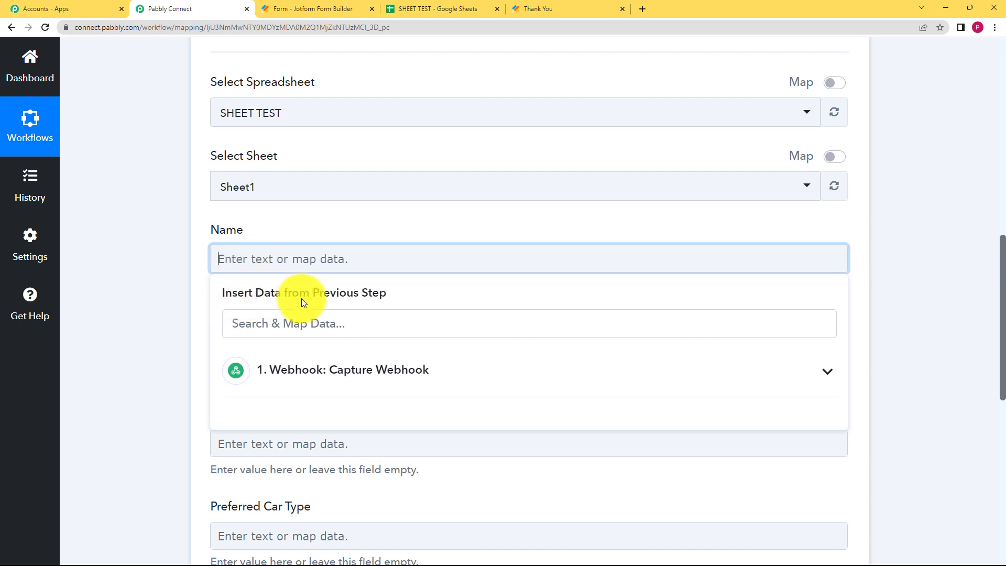
left_click(386, 366)
scroll(260, 275, "down", 3)
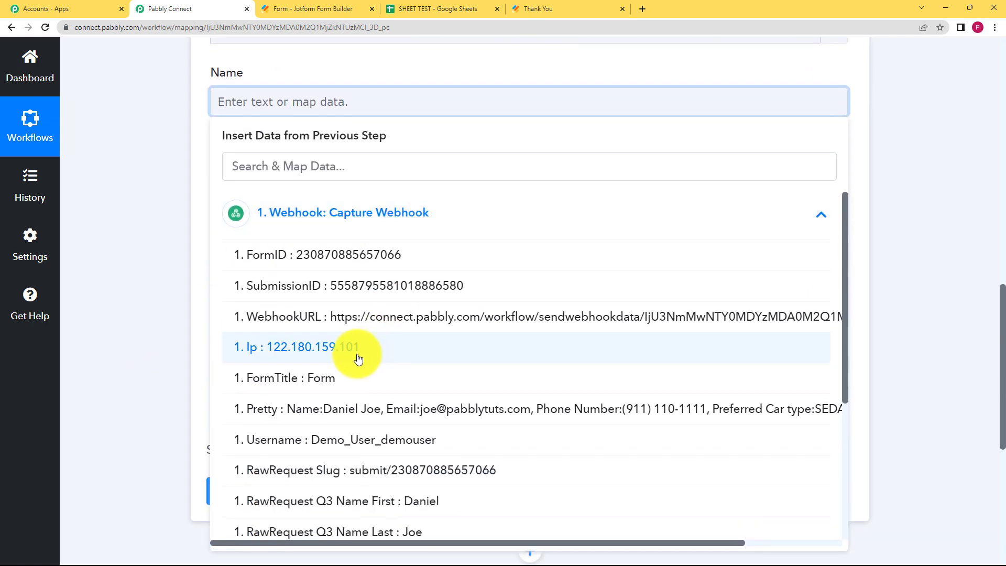
scroll(416, 363, "down", 3)
scroll(331, 300, "down", 1)
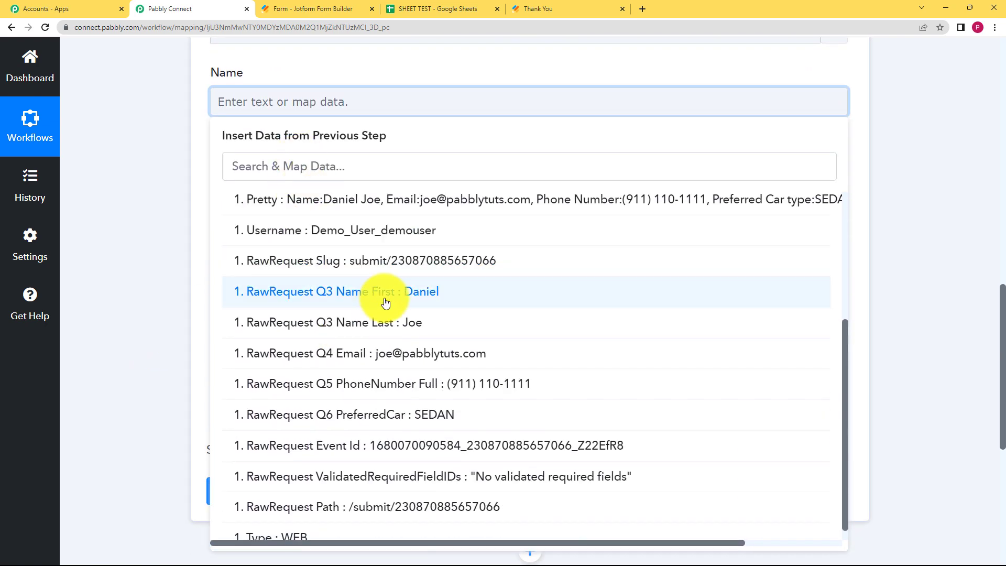
left_click(384, 296)
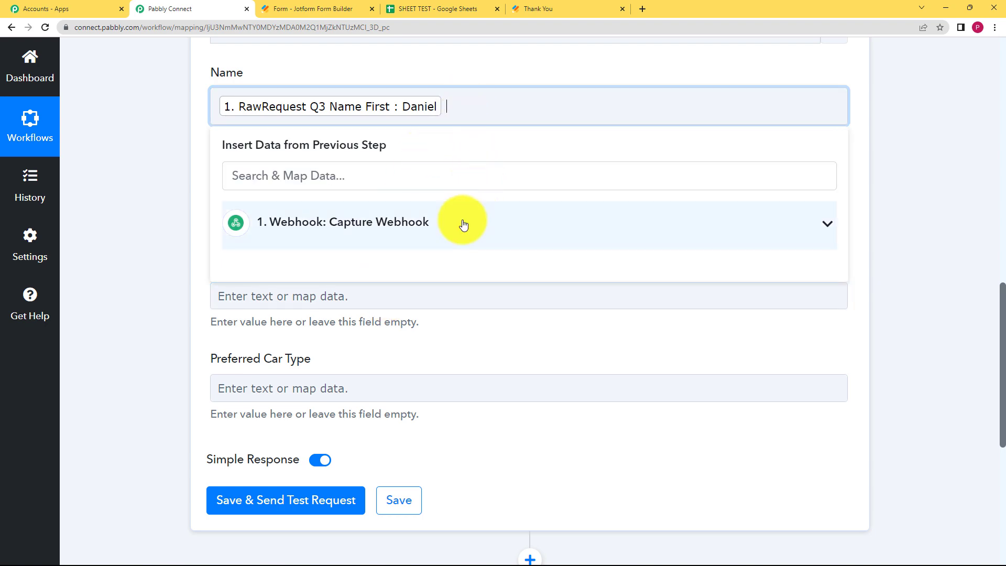
left_click(461, 222)
scroll(457, 475, "down", 2)
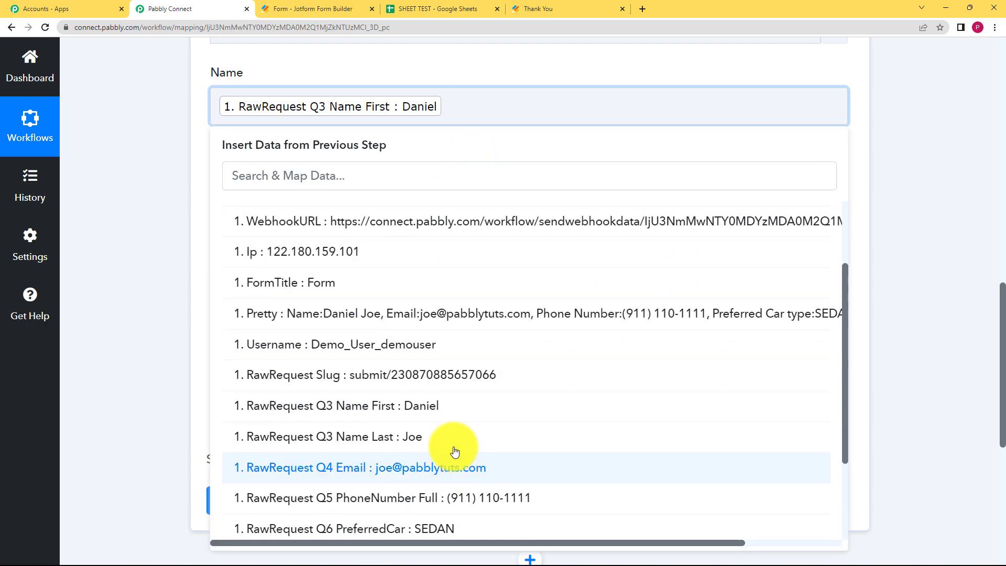
left_click(452, 432)
left_click(174, 204)
- Map the submitted Q4 Email into Email and Q5 PhoneNumber into Contact
left_click(241, 212)
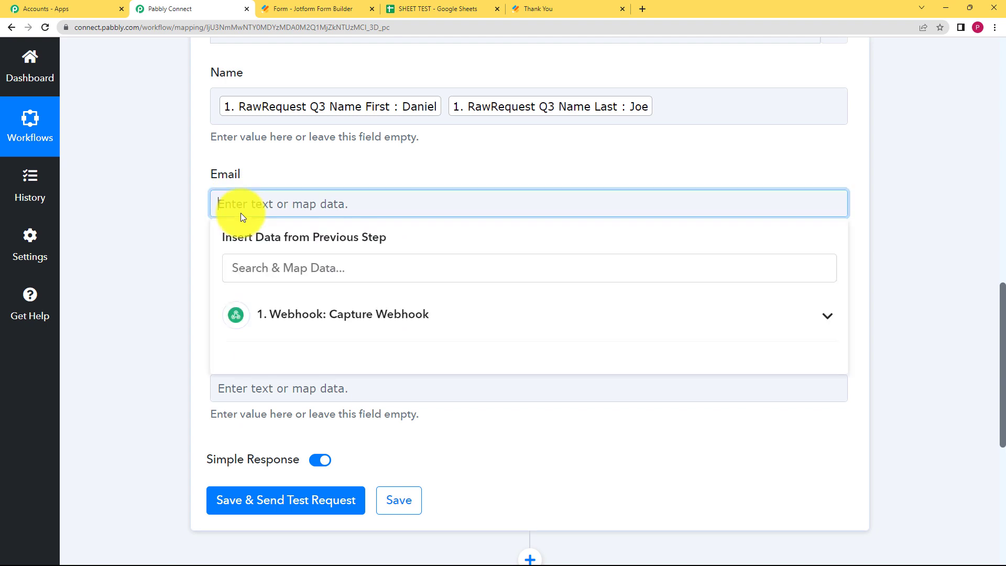
left_click(291, 265)
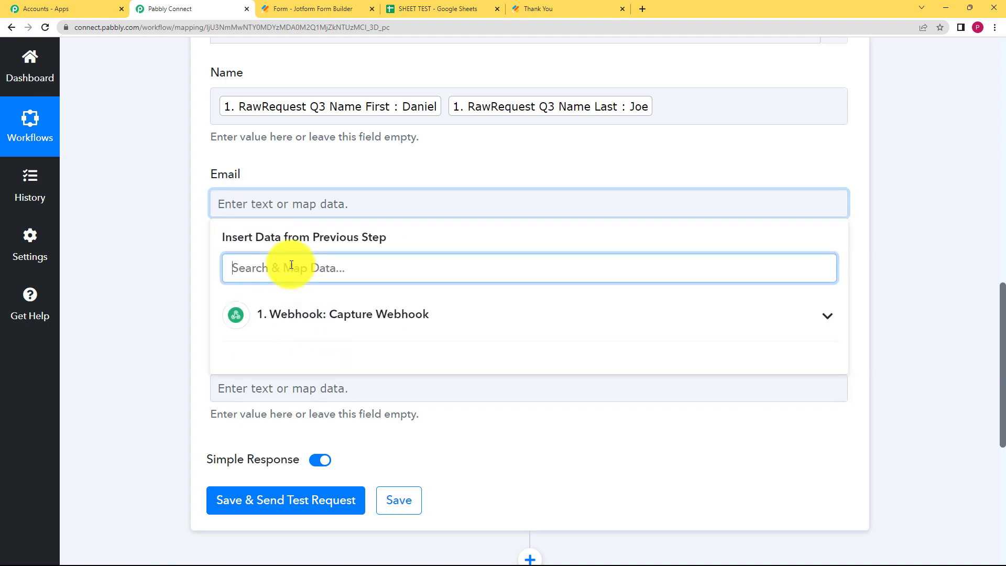
type("@")
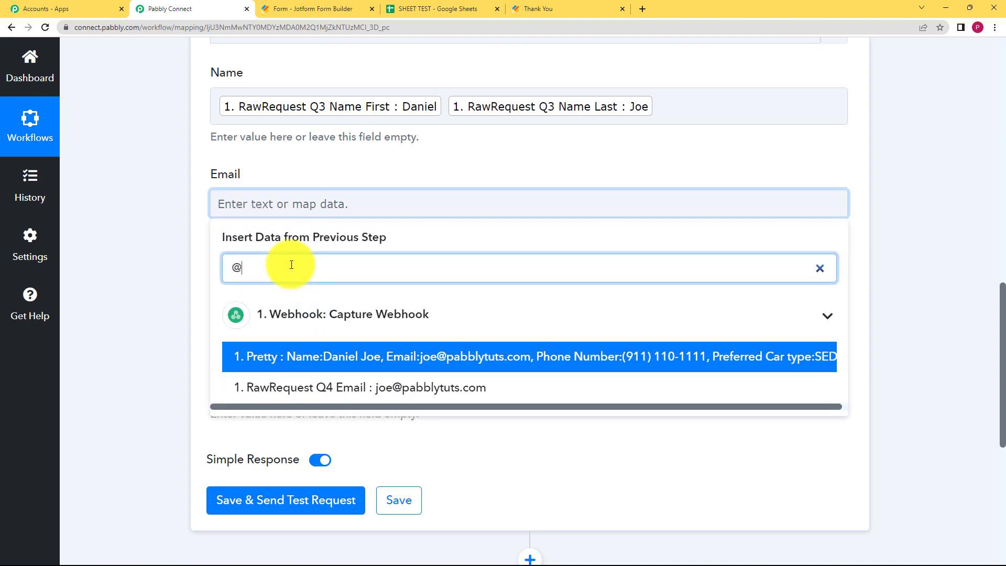
left_click(329, 389)
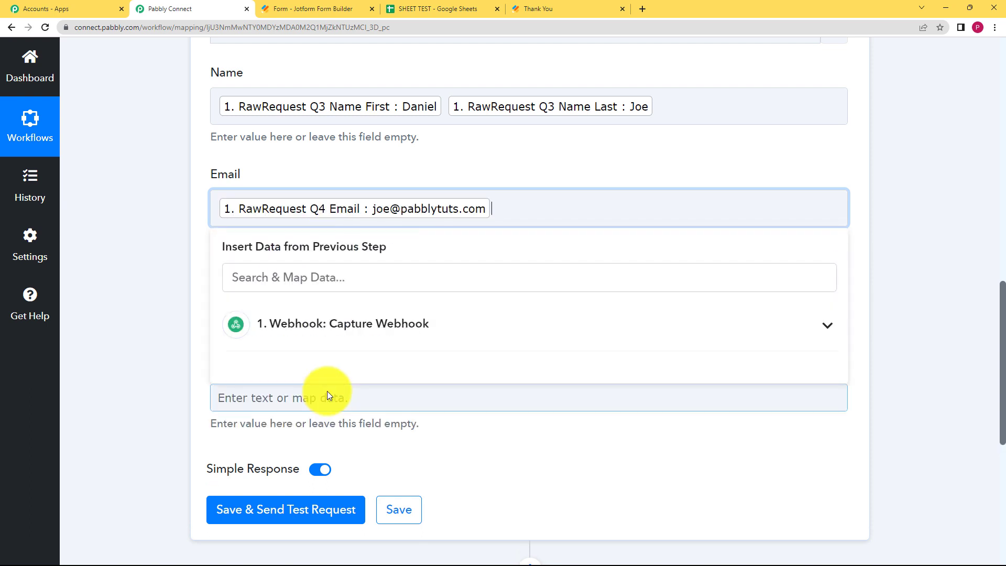
left_click(146, 278)
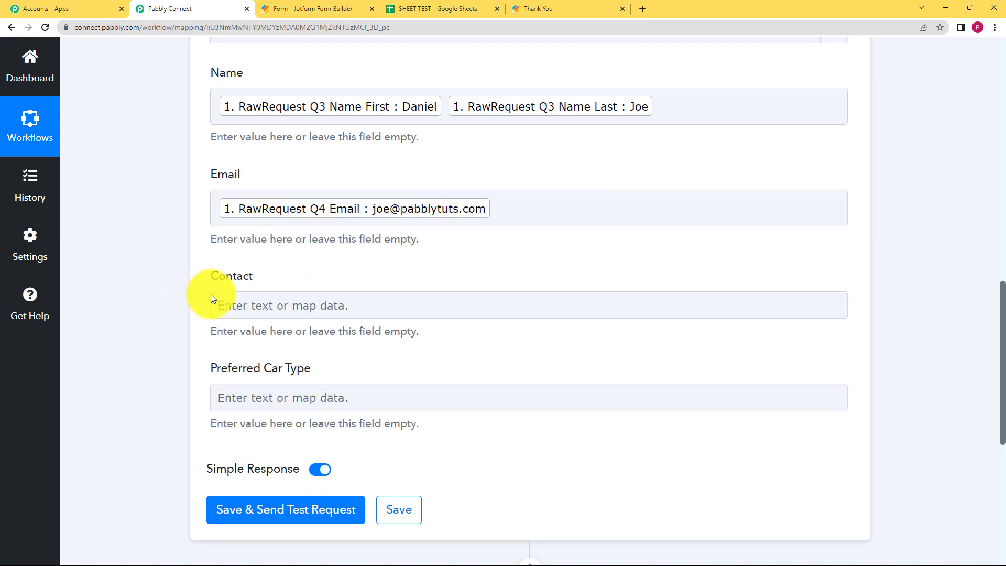
left_click(245, 305)
left_click(306, 372)
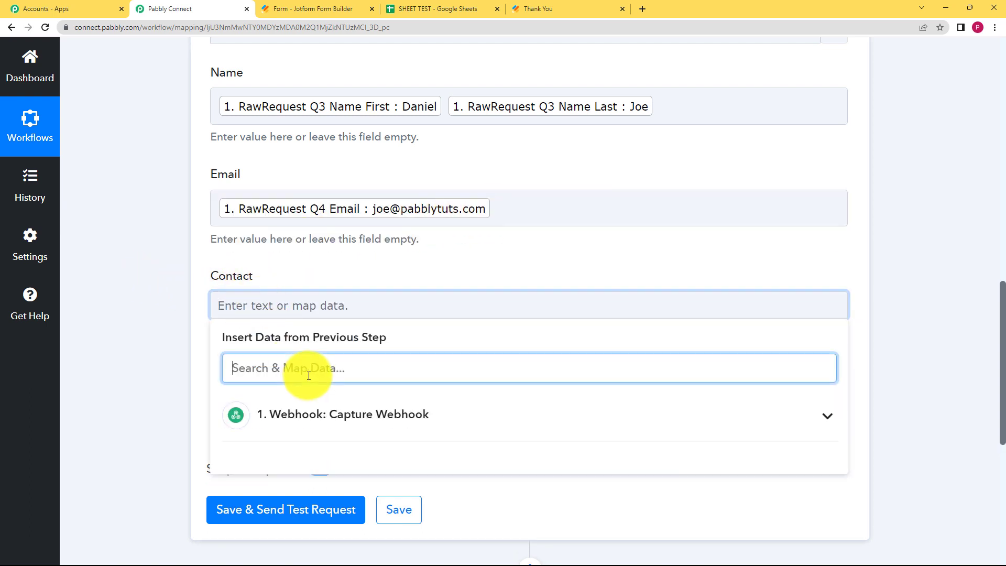
left_click(327, 415)
scroll(472, 469, "down", 7)
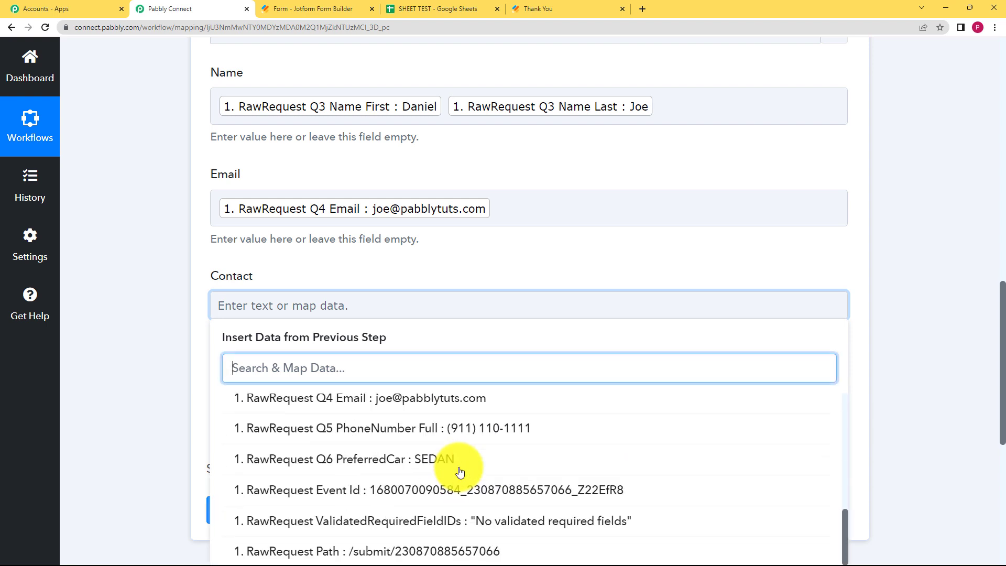
left_click(475, 445)
left_click(171, 338)
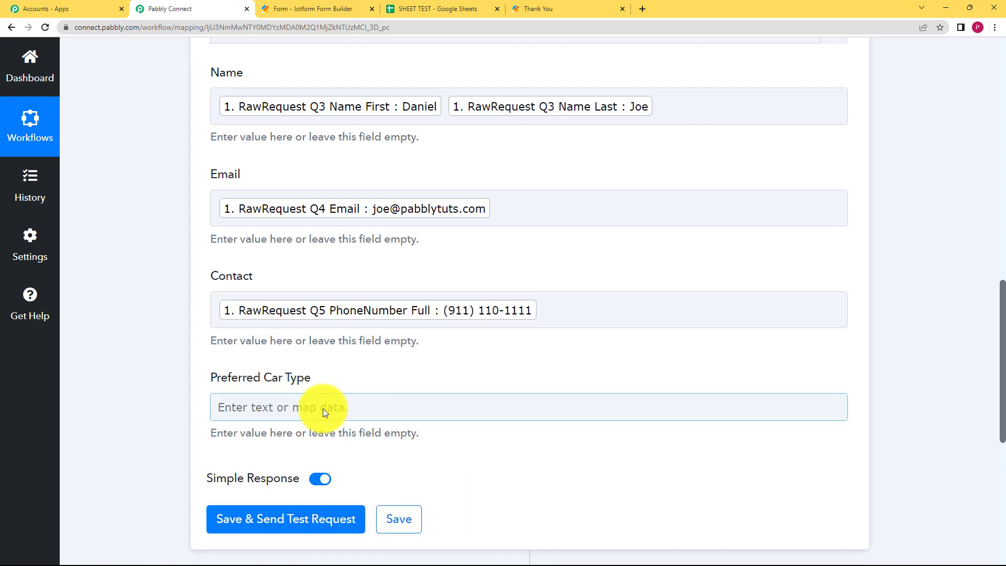
- Map Q6 PreferredCar into Preferred Car Type and send the test request
left_click(278, 414)
left_click(269, 468)
type("SE")
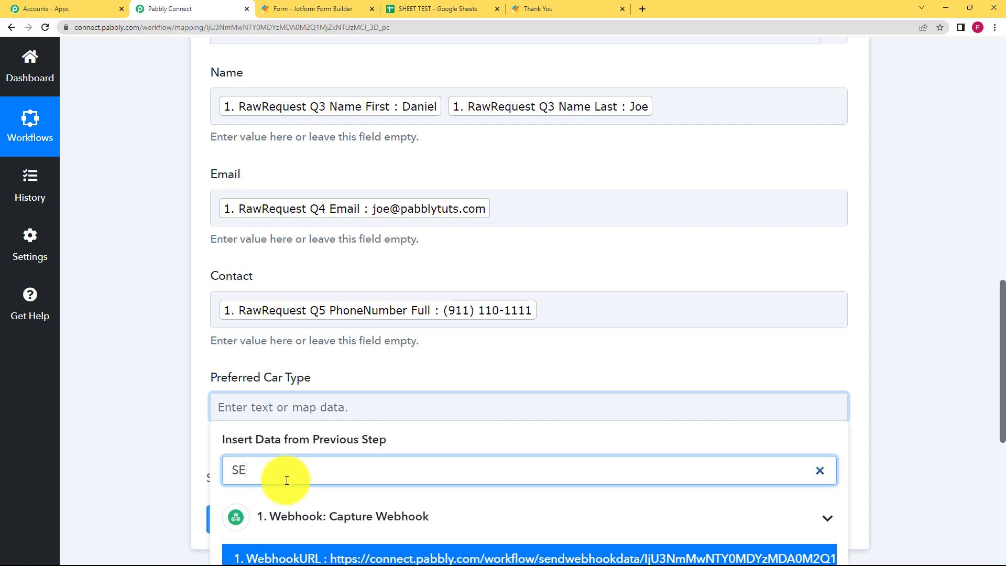
scroll(184, 444, "down", 3)
type("D")
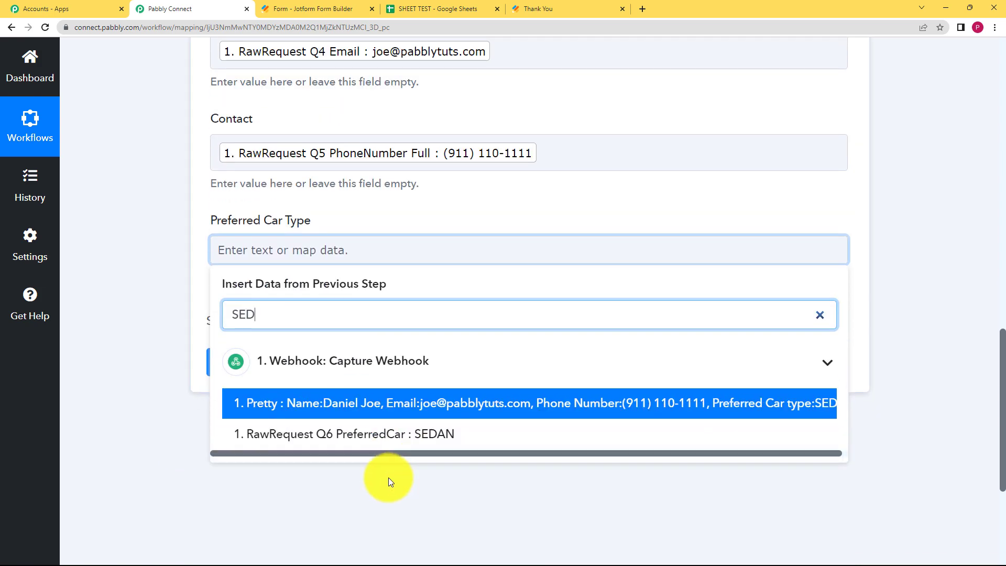
left_click(419, 435)
left_click(191, 297)
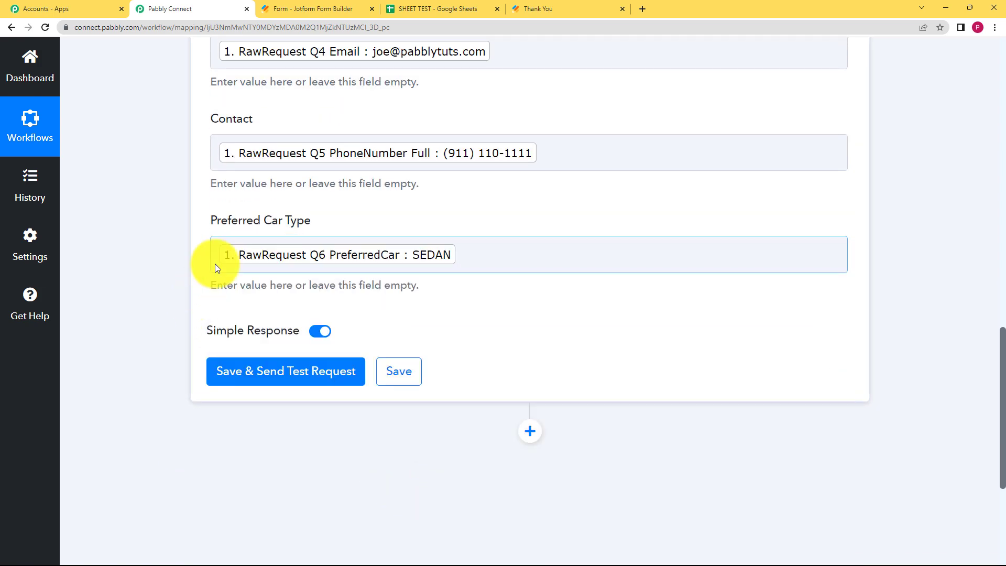
left_click(282, 373)
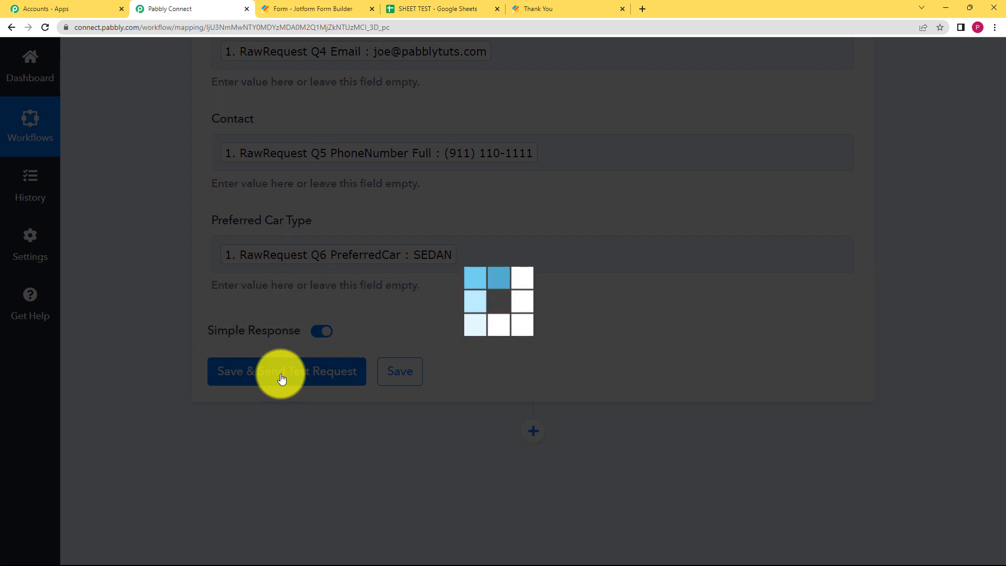
- Save the Add New Row step and confirm the survey answers landed in SHEET TEST row 2
scroll(148, 377, "down", 3)
scroll(95, 362, "down", 3)
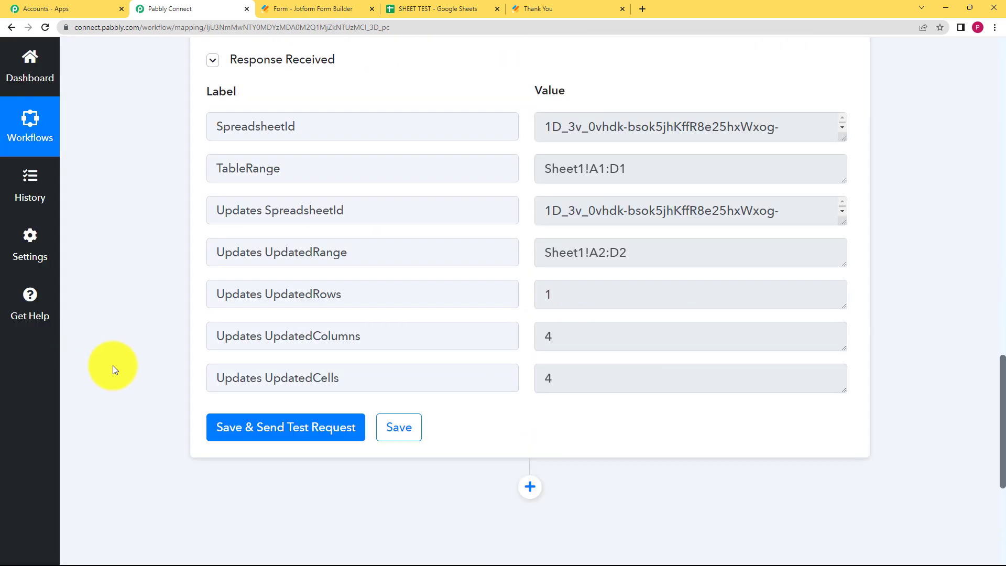
left_click(408, 425)
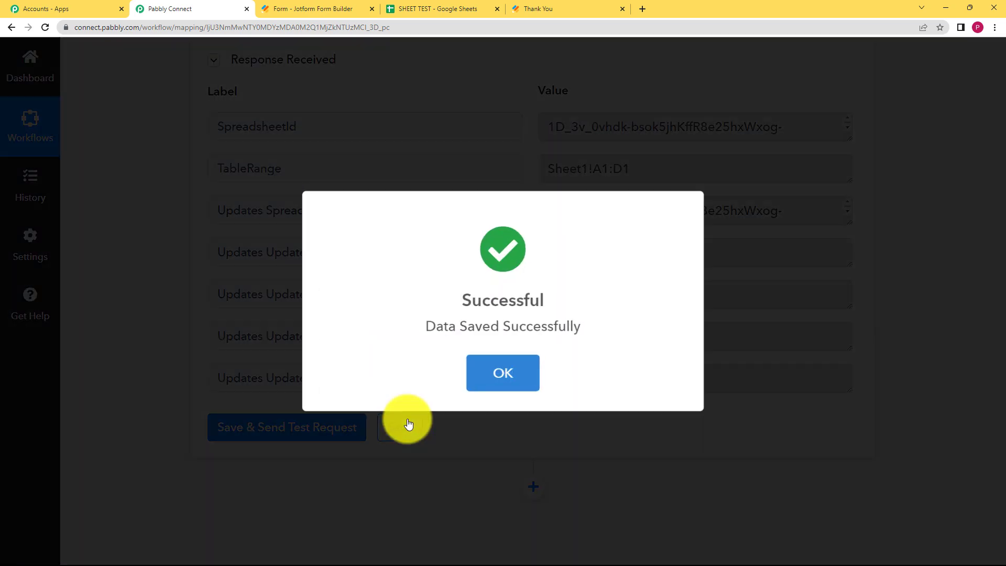
left_click(480, 369)
left_click(437, 9)
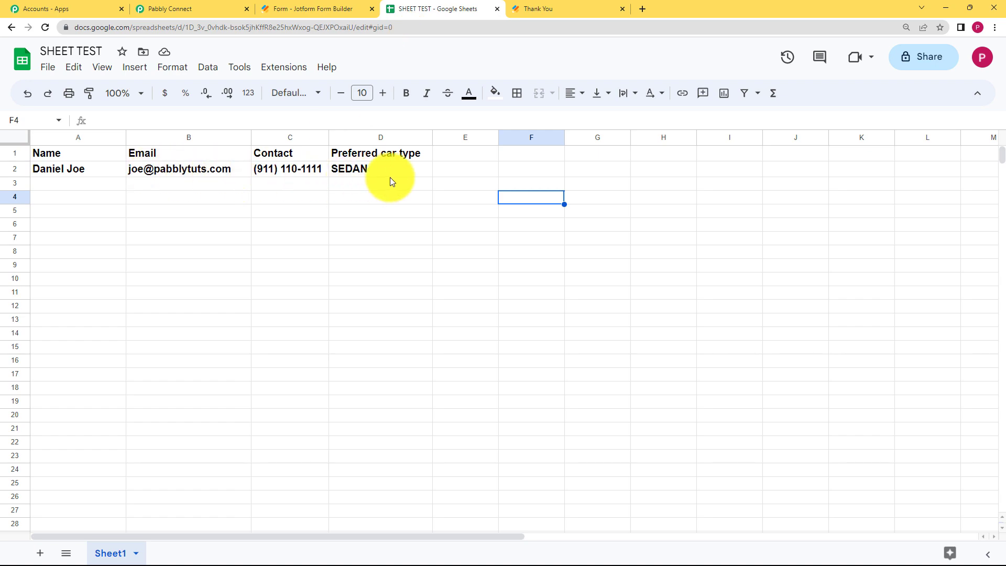
left_click(220, 9)
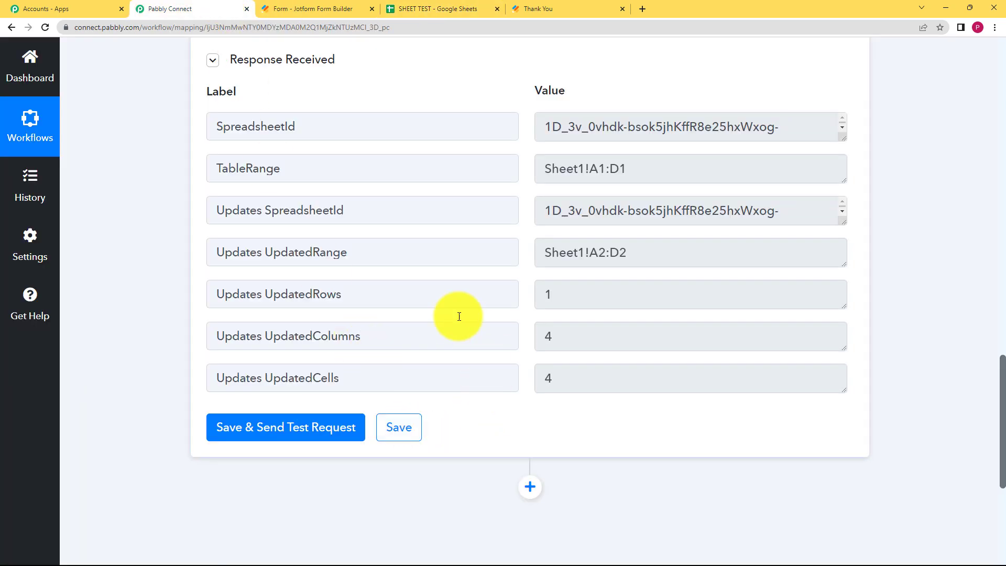
- Collapse the Google Sheets step and add a new action step using Gmail
scroll(476, 333, "up", 20)
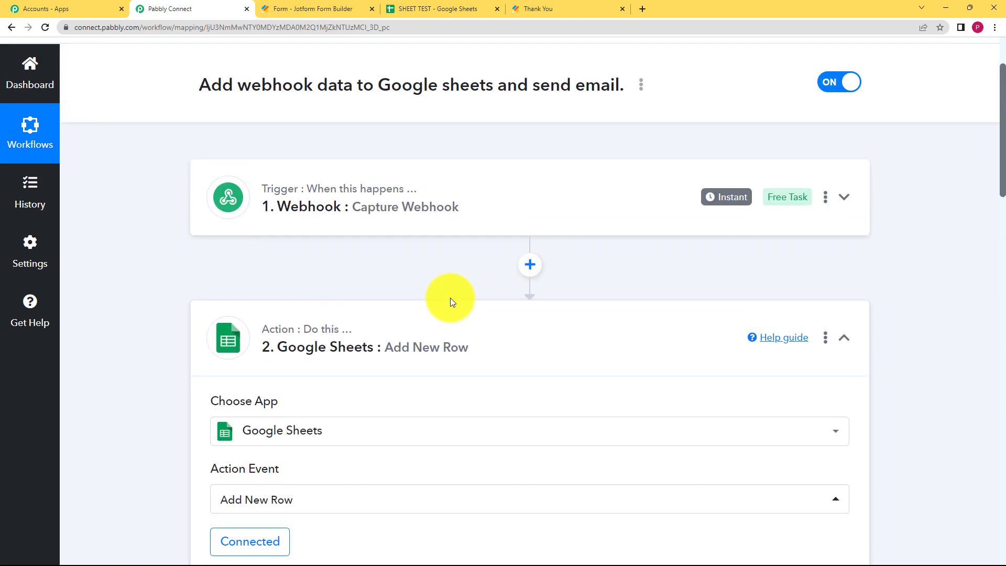
left_click(455, 327)
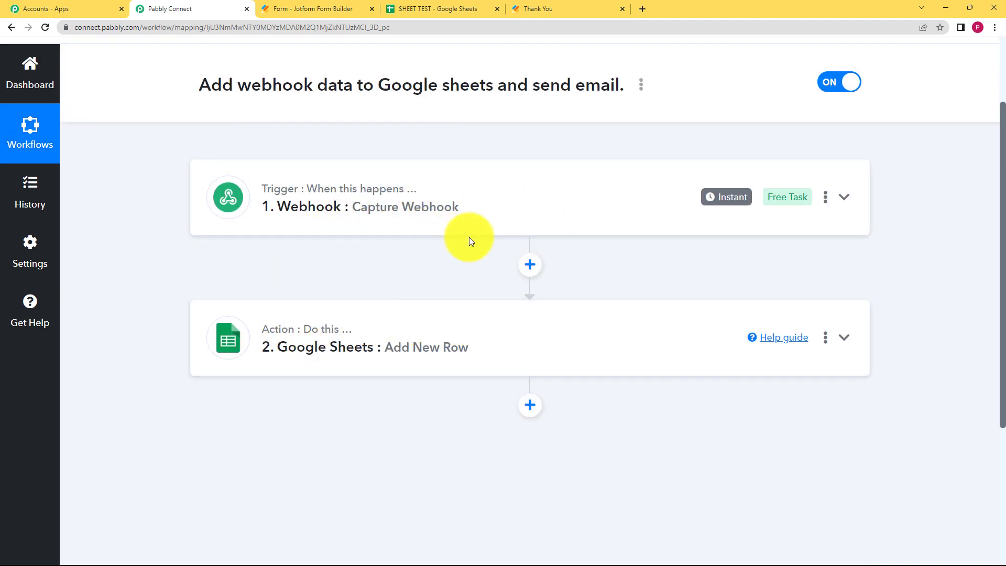
left_click(530, 405)
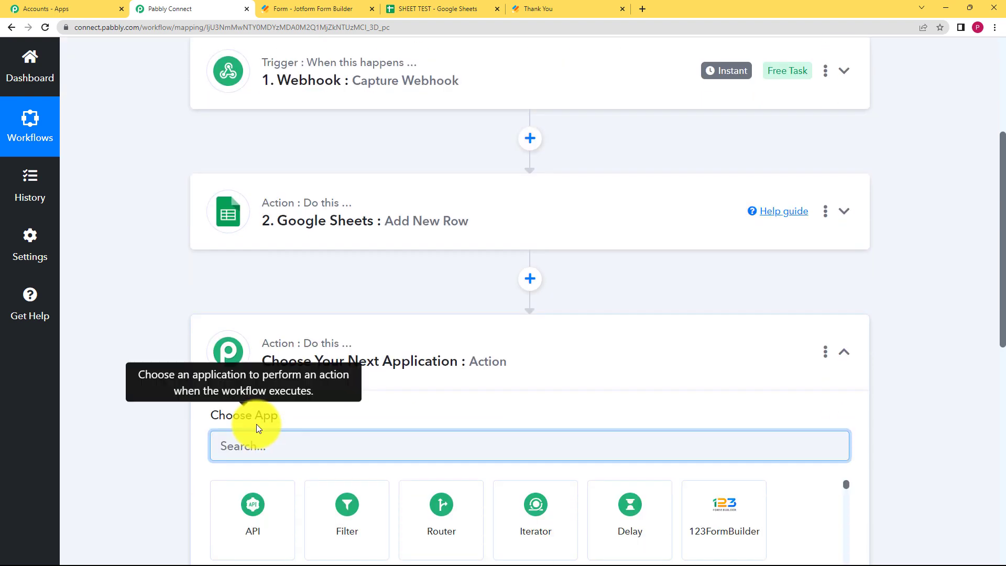
left_click(266, 444)
type("GMAIL")
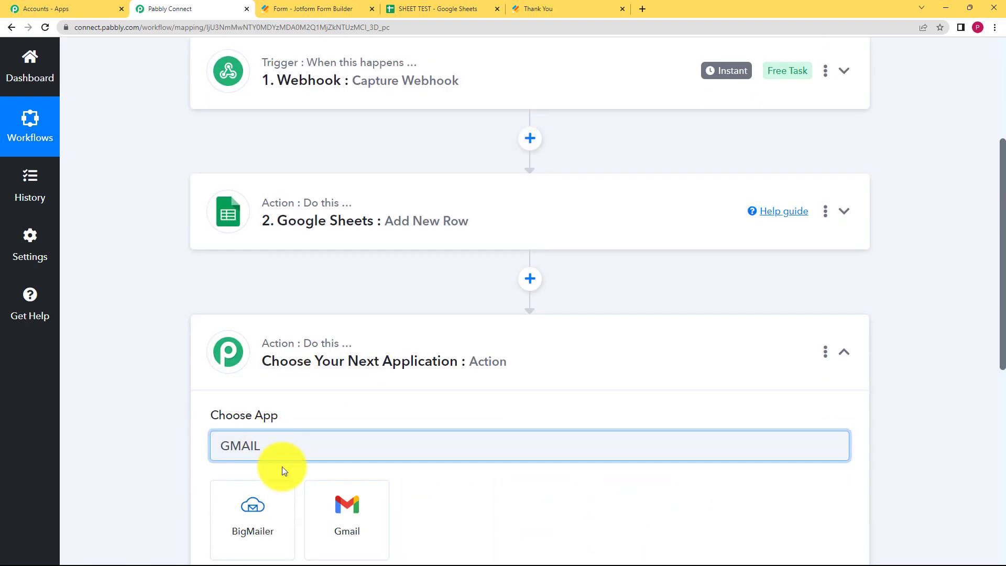
left_click(325, 510)
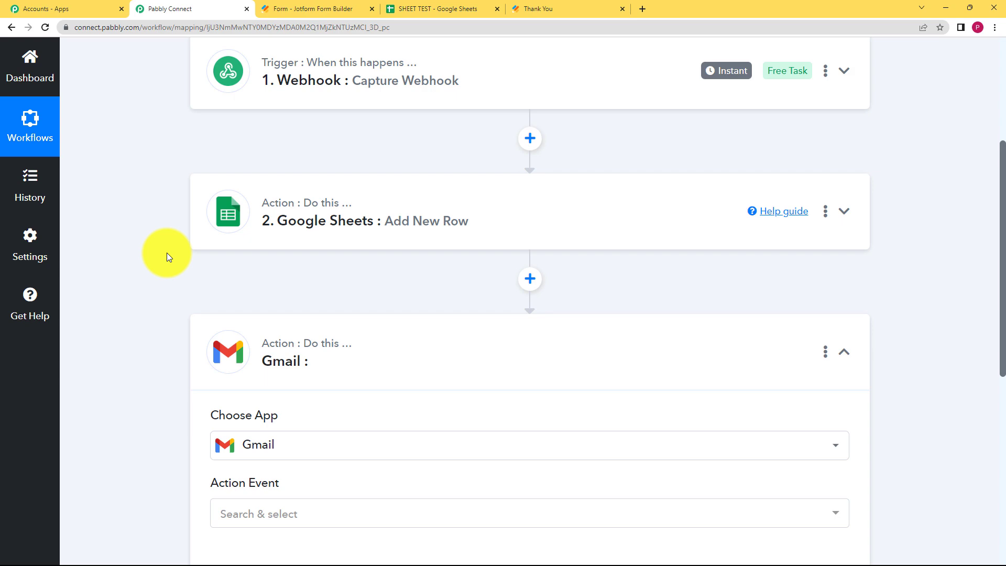
- Set the Gmail step's Action Event to Send Email
scroll(225, 269, "down", 4)
left_click(265, 296)
left_click(296, 372)
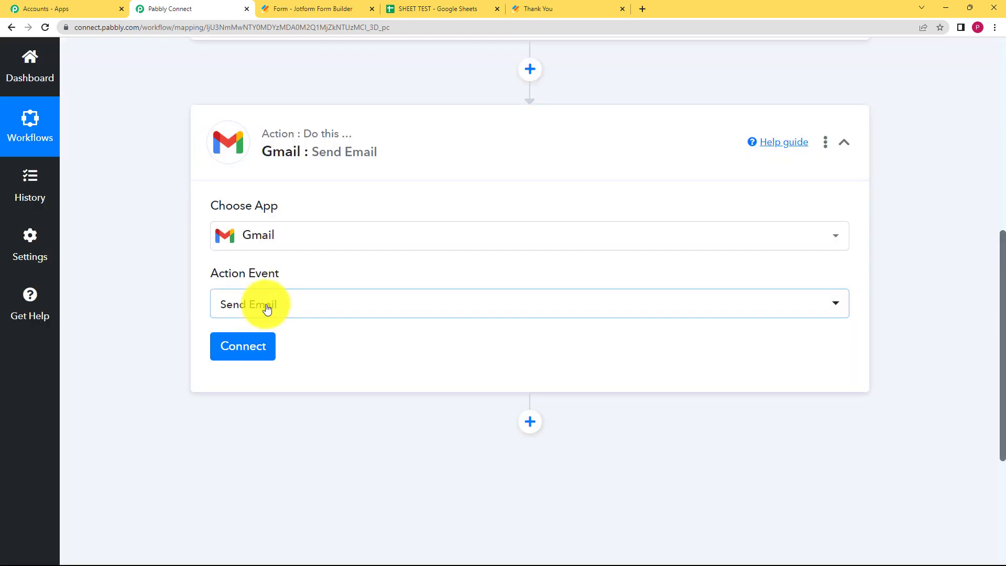
left_click(249, 346)
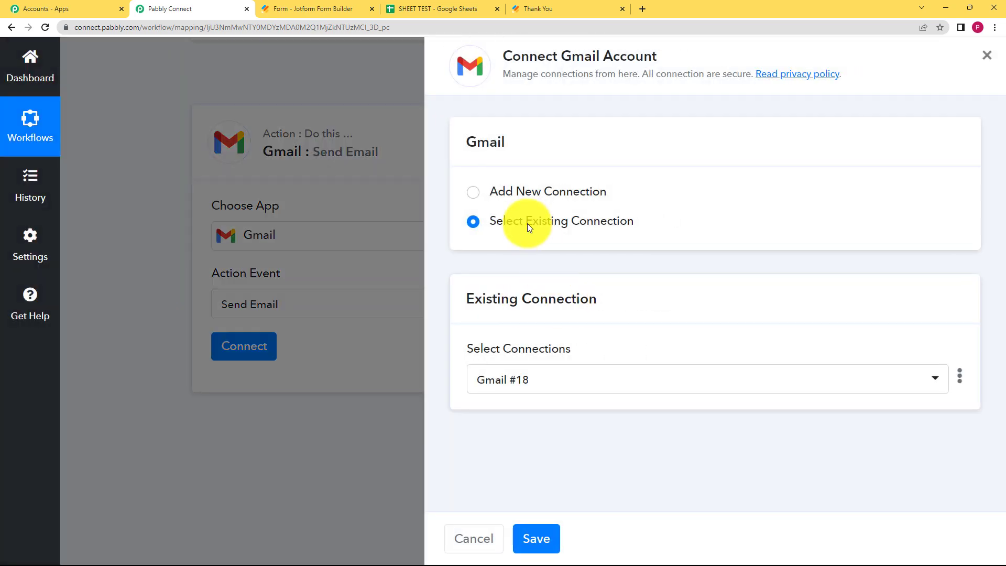
- Add a new Gmail connection by authorizing a Google account until authorization succeeds
left_click(521, 193)
left_click(554, 359)
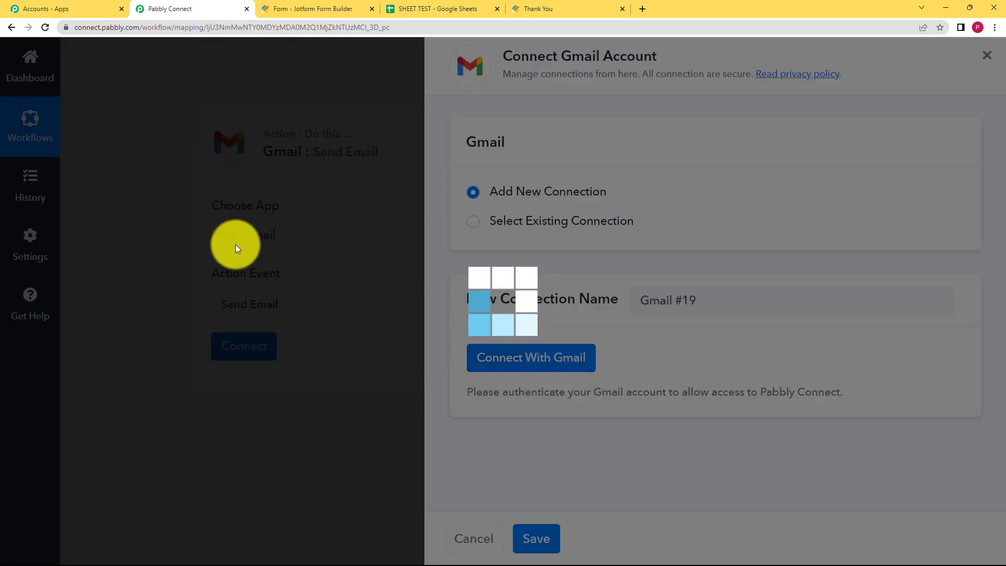
left_click(173, 231)
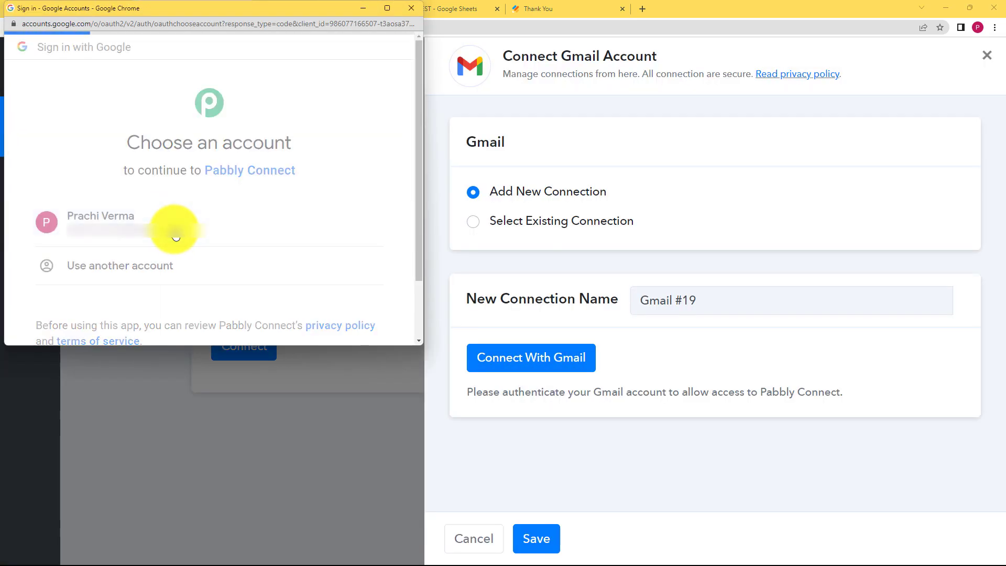
scroll(174, 228, "down", 5)
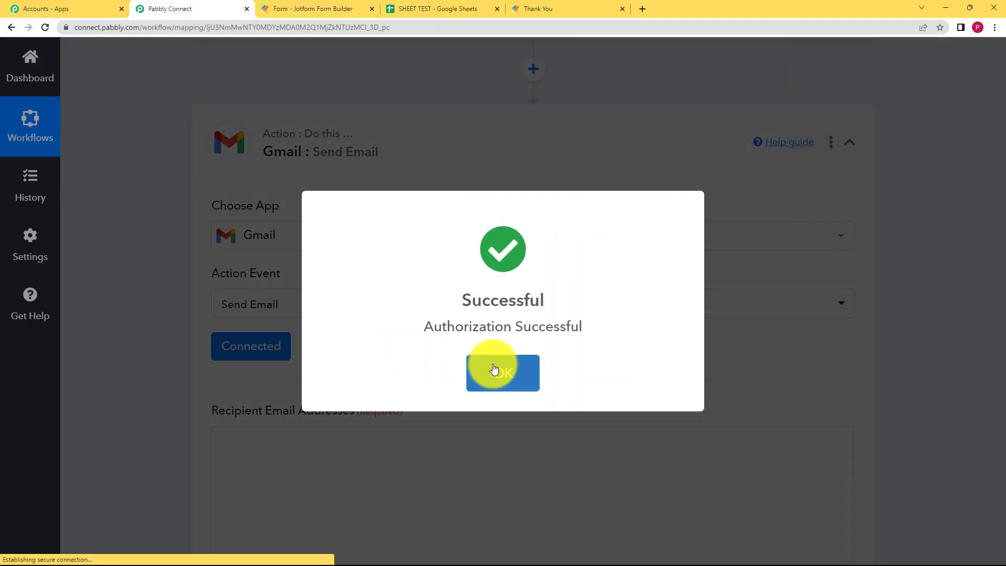
left_click(494, 369)
- Map the recipient email address to the Webhook's submitted form email field
scroll(159, 373, "down", 2)
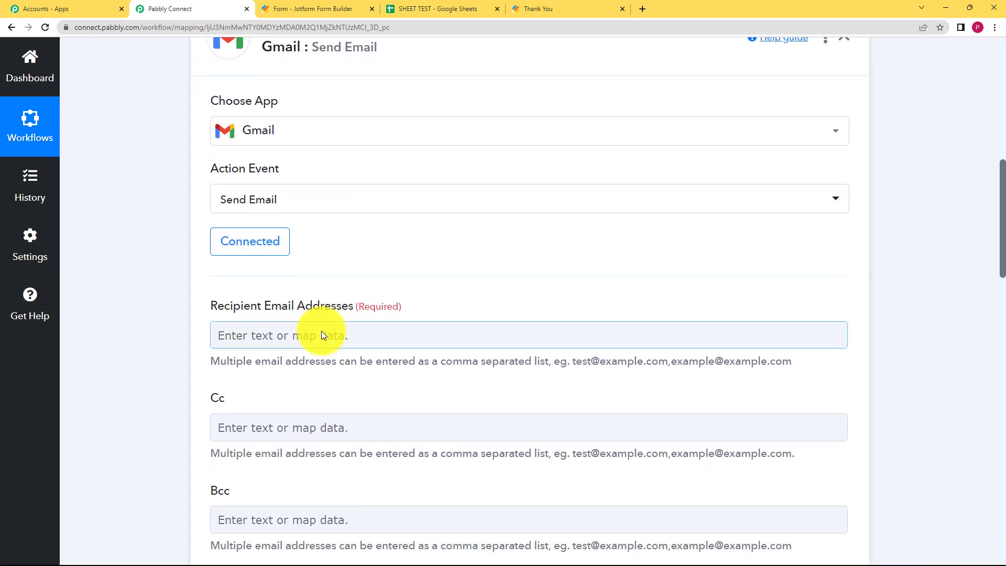
scroll(170, 324, "down", 12)
scroll(170, 324, "up", 10)
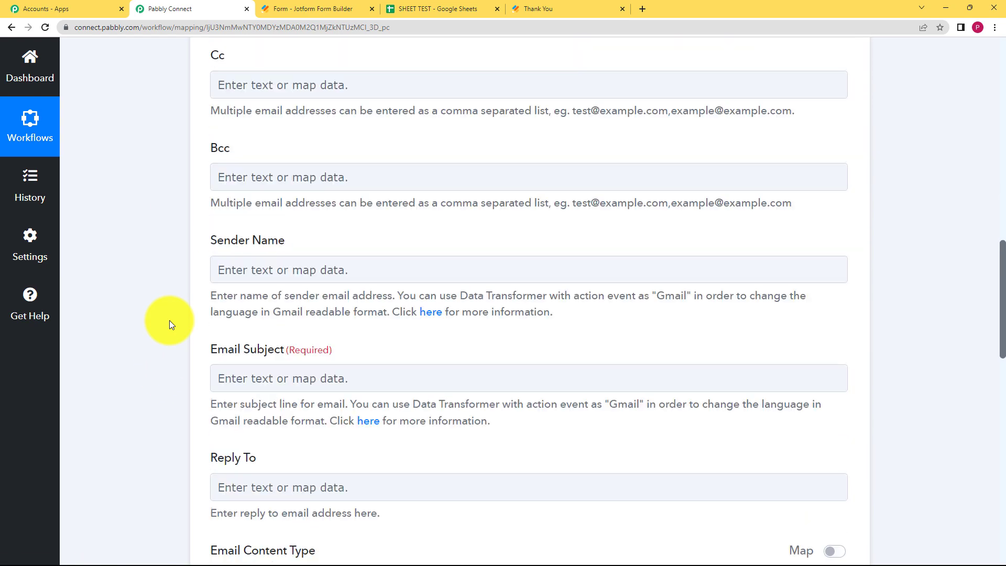
left_click(234, 282)
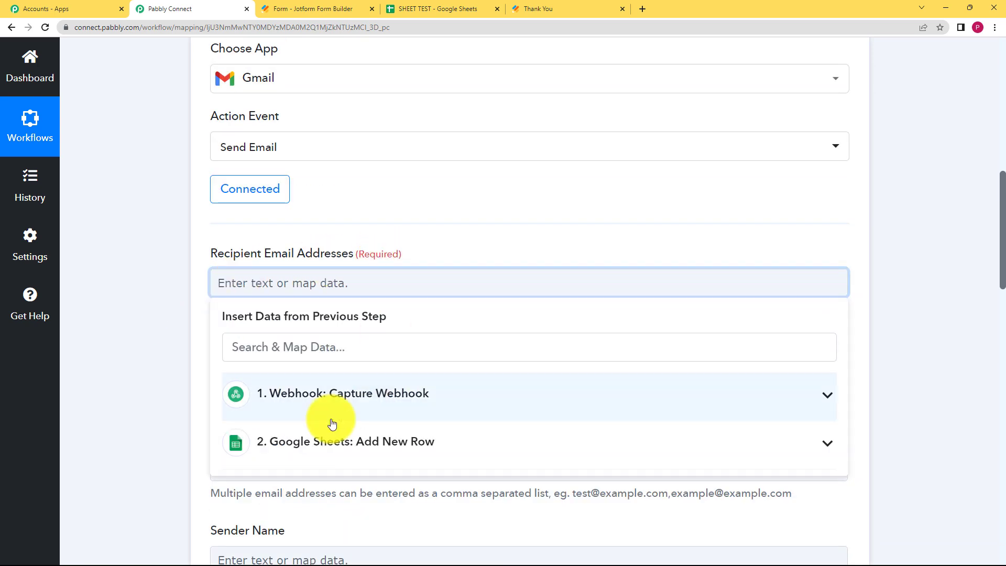
left_click(363, 440)
scroll(254, 234, "down", 1)
left_click(254, 238)
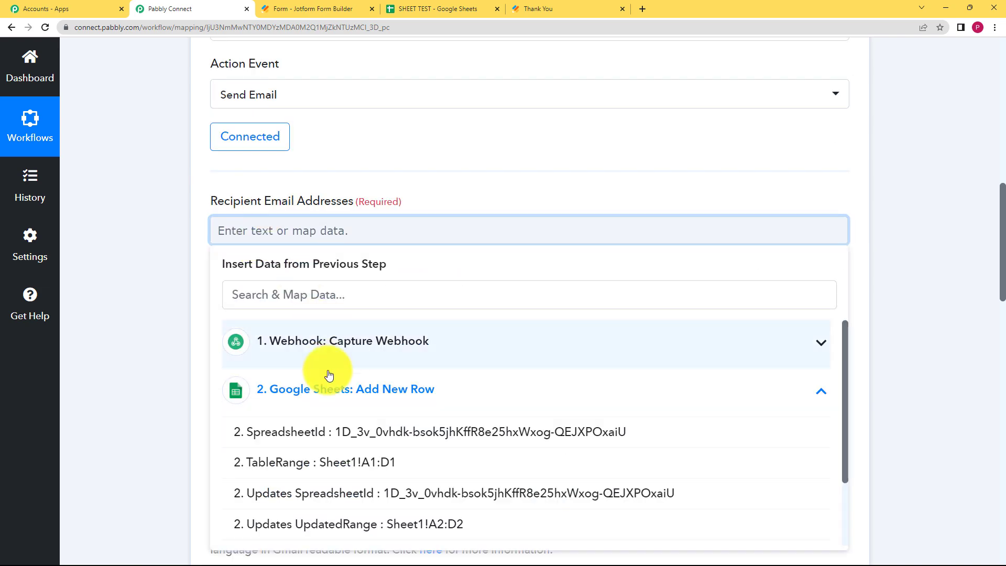
left_click(328, 344)
scroll(356, 391, "down", 3)
scroll(359, 392, "down", 5)
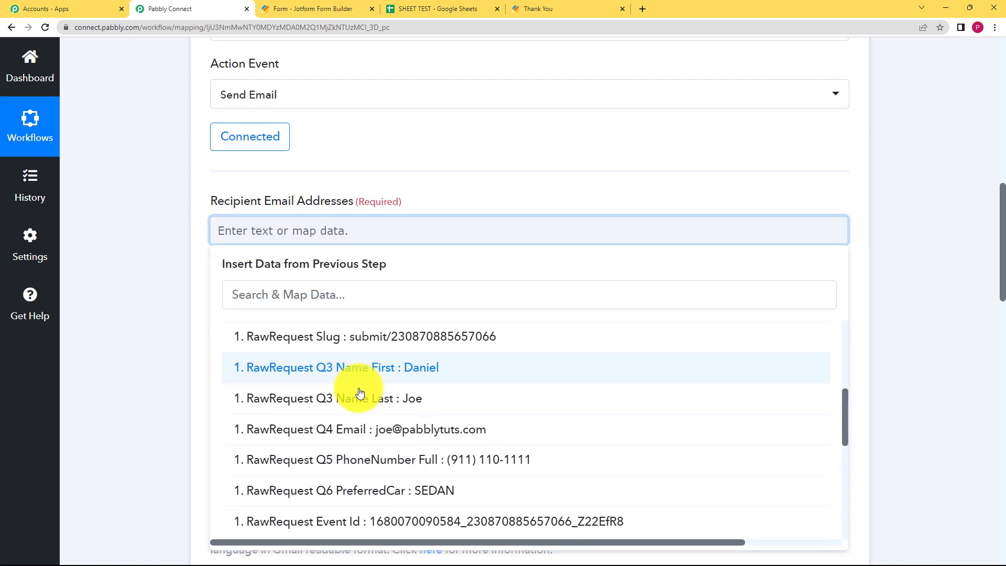
scroll(359, 356, "up", 2)
left_click(389, 388)
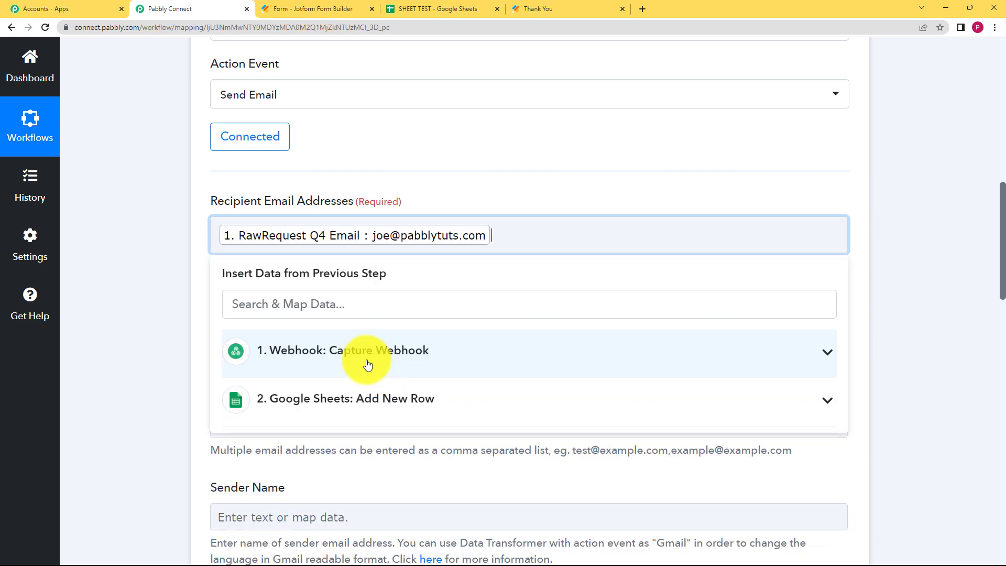
left_click(186, 288)
- Set the sender name to 'Google sheets'
scroll(156, 307, "down", 3)
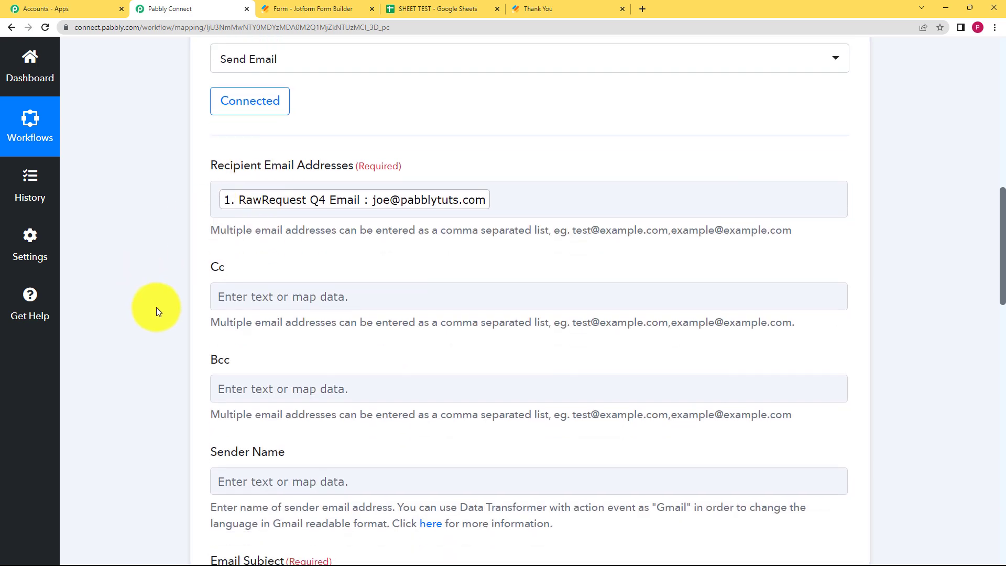
left_click(256, 359)
scroll(112, 366, "down", 2)
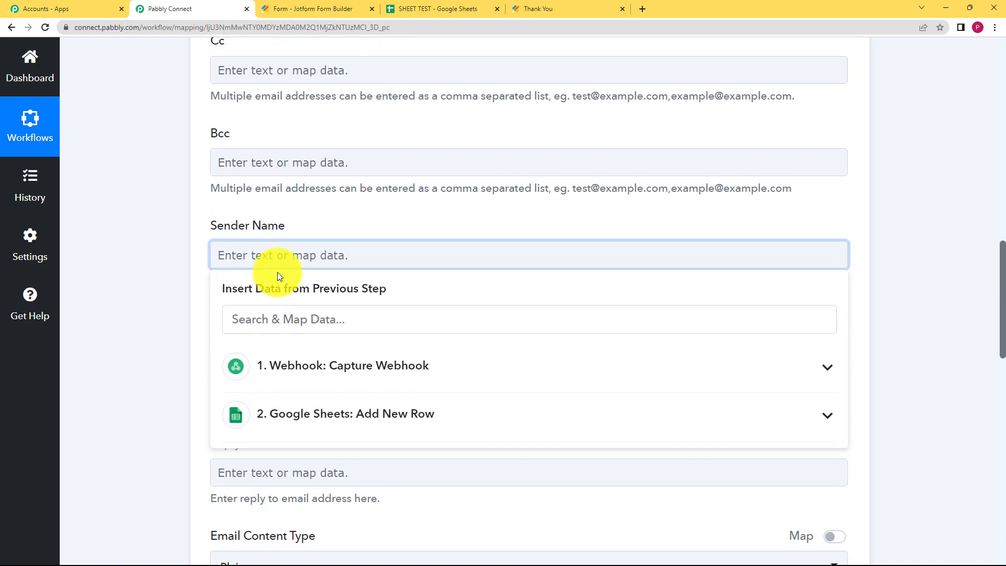
left_click(279, 250)
type("G")
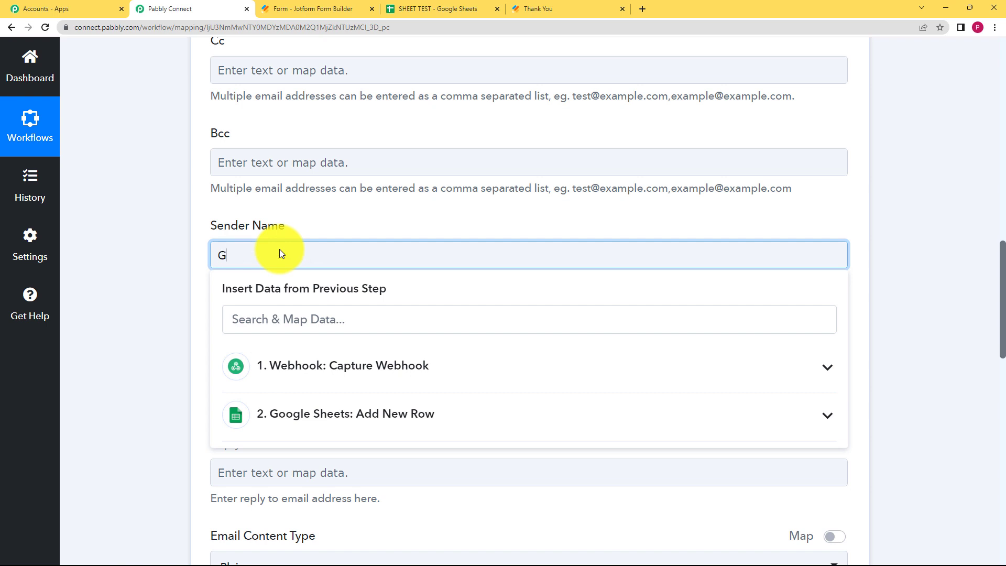
type("oogle sheets")
left_click(201, 273)
- Enter 'Form submission successful' as the email subject
scroll(293, 207, "down", 3)
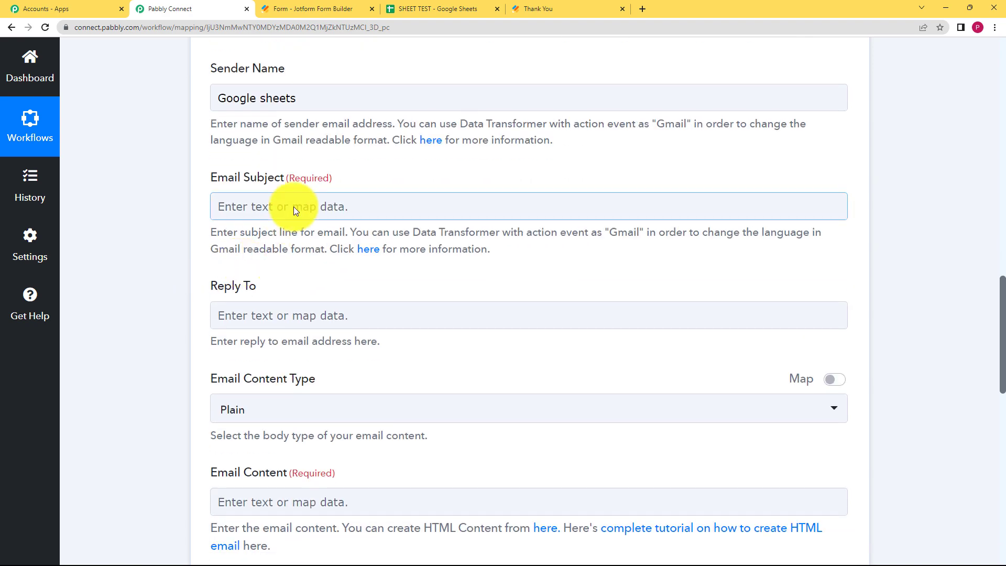
left_click(292, 207)
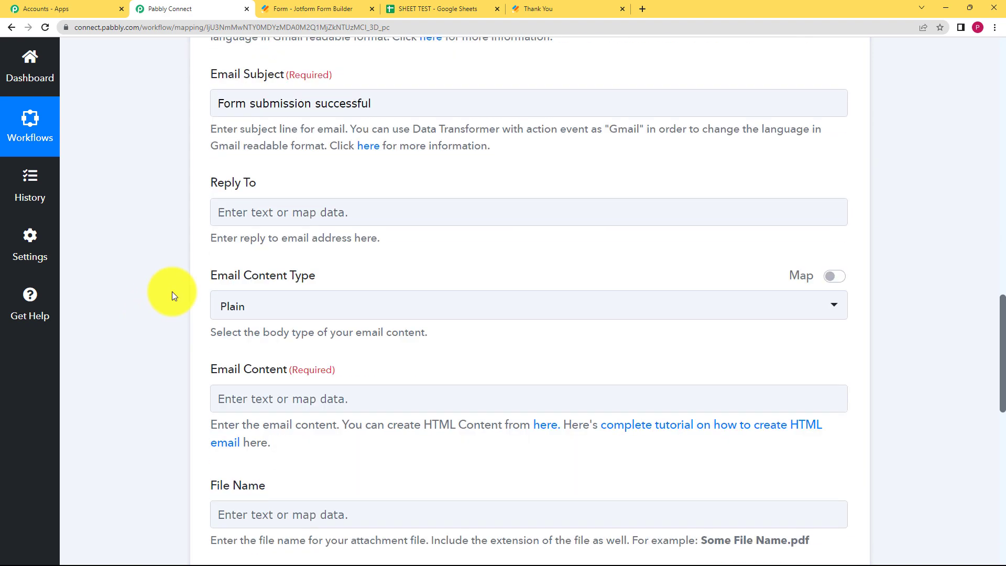
scroll(281, 153, "down", 2)
scroll(220, 262, "down", 1)
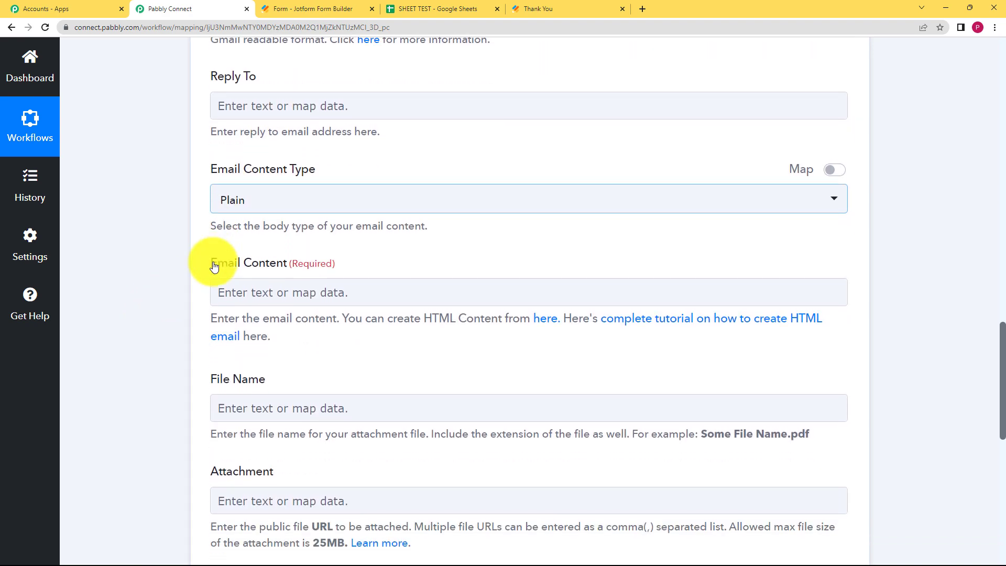
left_click(245, 291)
- Insert the Webhook's first-name and last-name tokens after 'Dear' in the email body
scroll(189, 317, "down", 3)
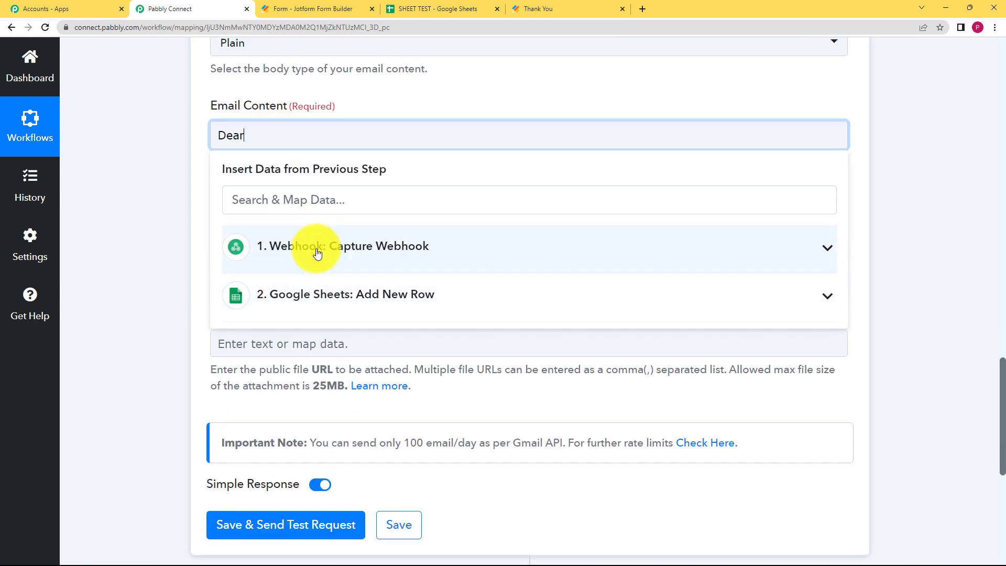
left_click(317, 253)
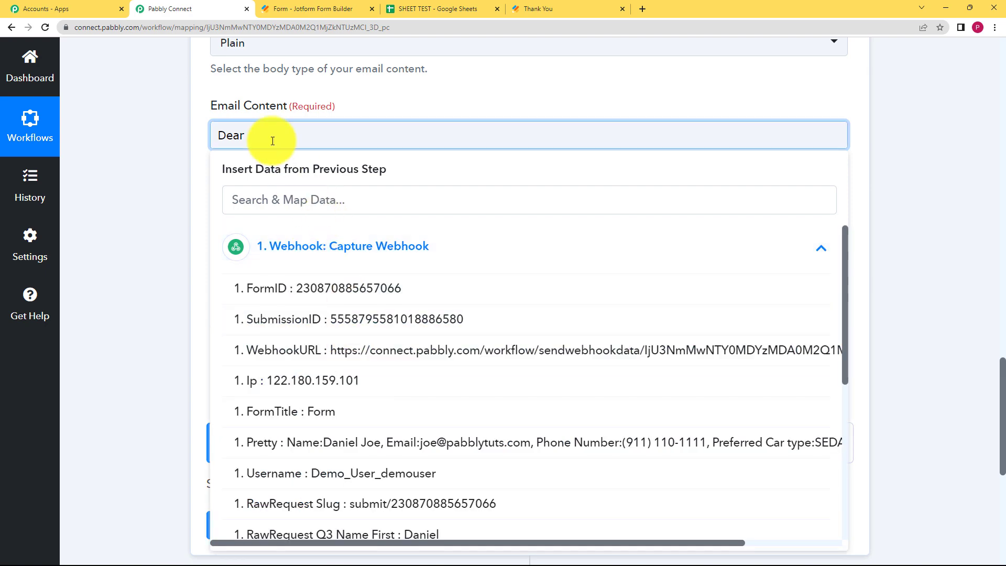
scroll(395, 455, "down", 3)
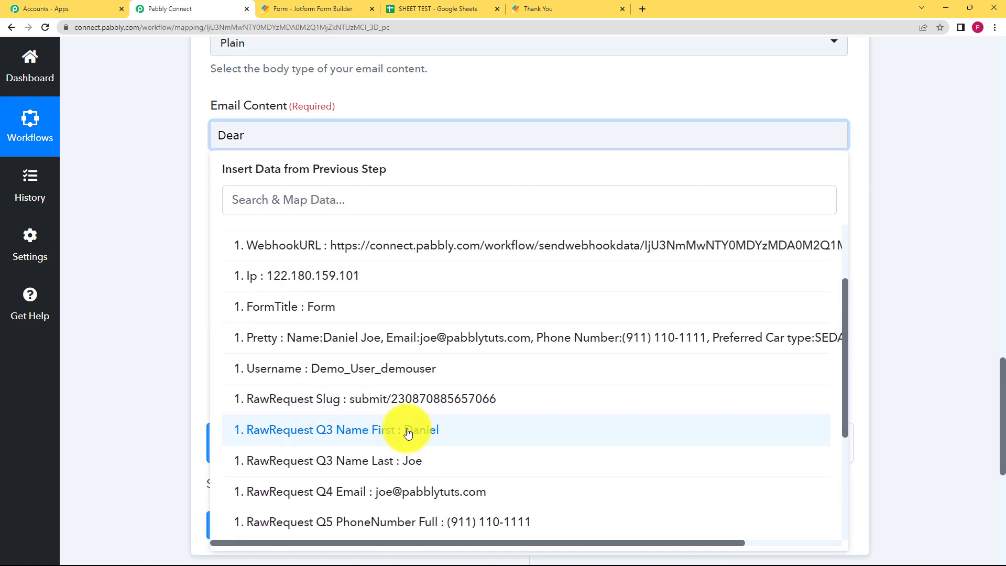
left_click(400, 430)
left_click(414, 262)
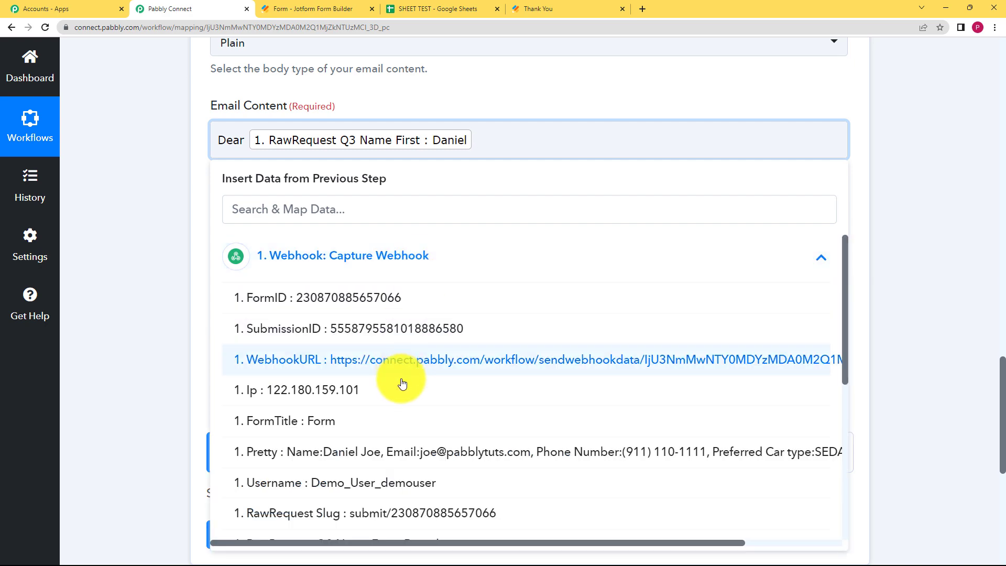
scroll(414, 377, "down", 5)
left_click(437, 366)
- Add the line 'Your data has been updated' to the email body
type(",\\n")
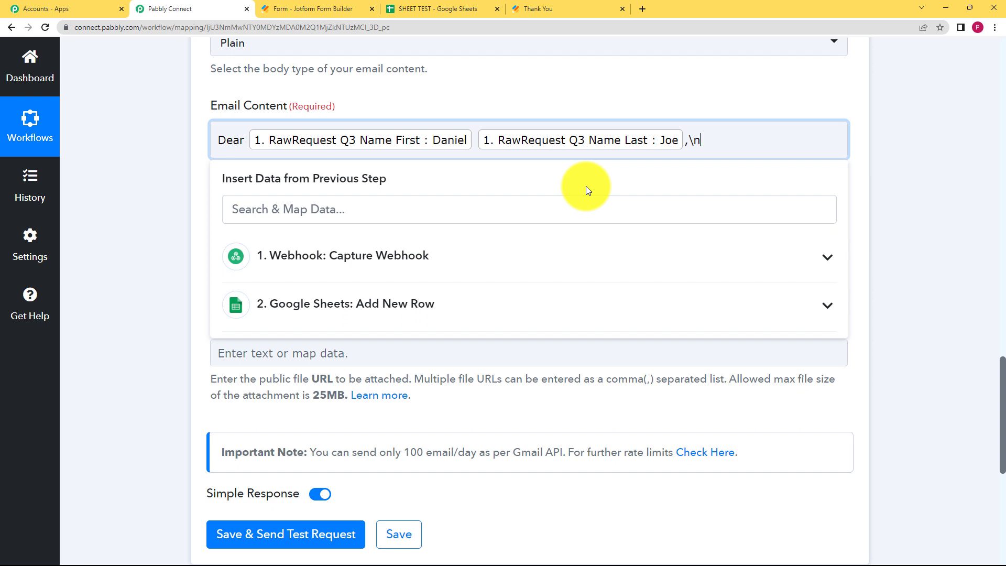
type("Your data has been updated successfully.\\nRegards")
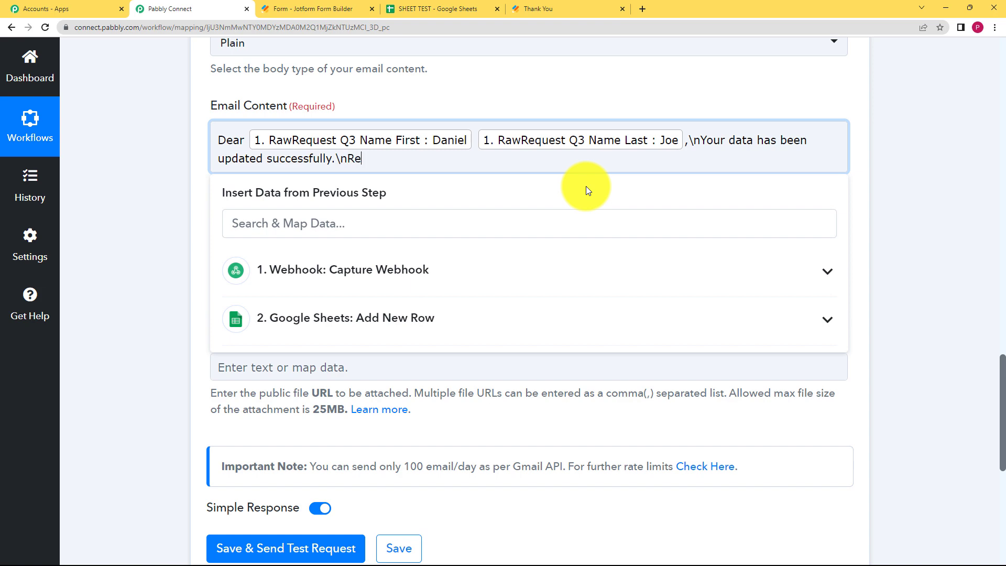
left_click(177, 253)
scroll(234, 174, "down", 2)
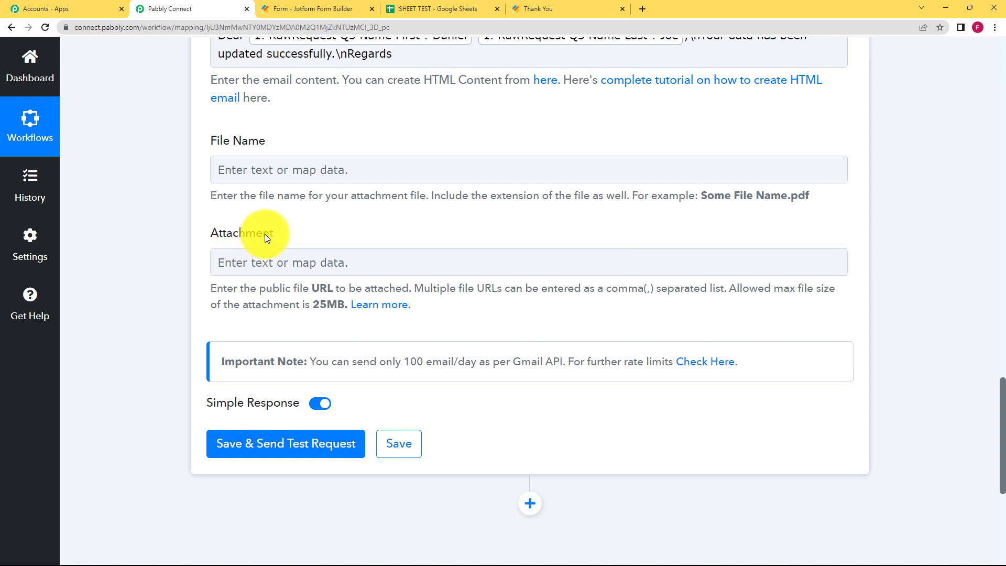
- Send a test email, confirm the 'sent' status, and save the Gmail step
left_click(275, 444)
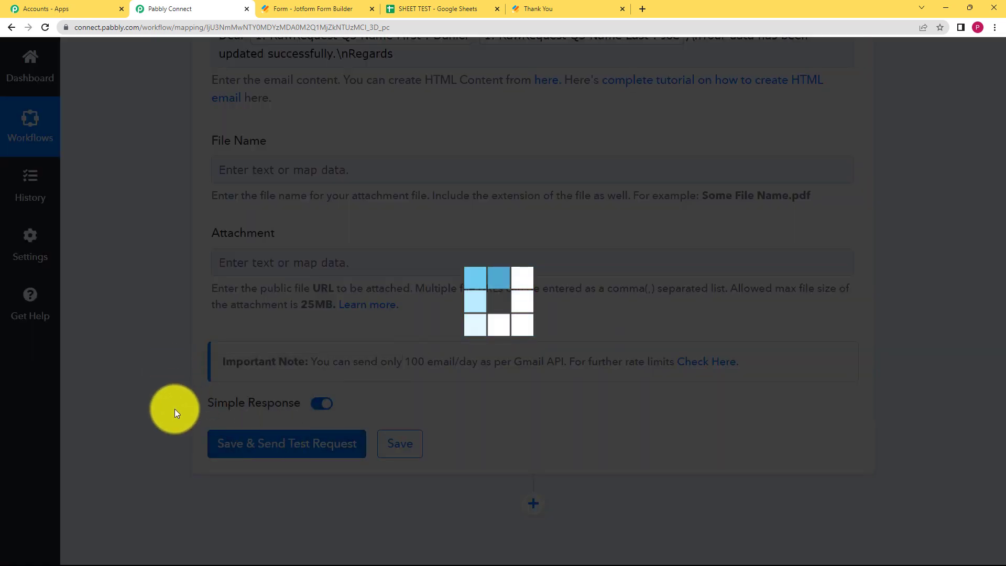
scroll(308, 386, "down", 5)
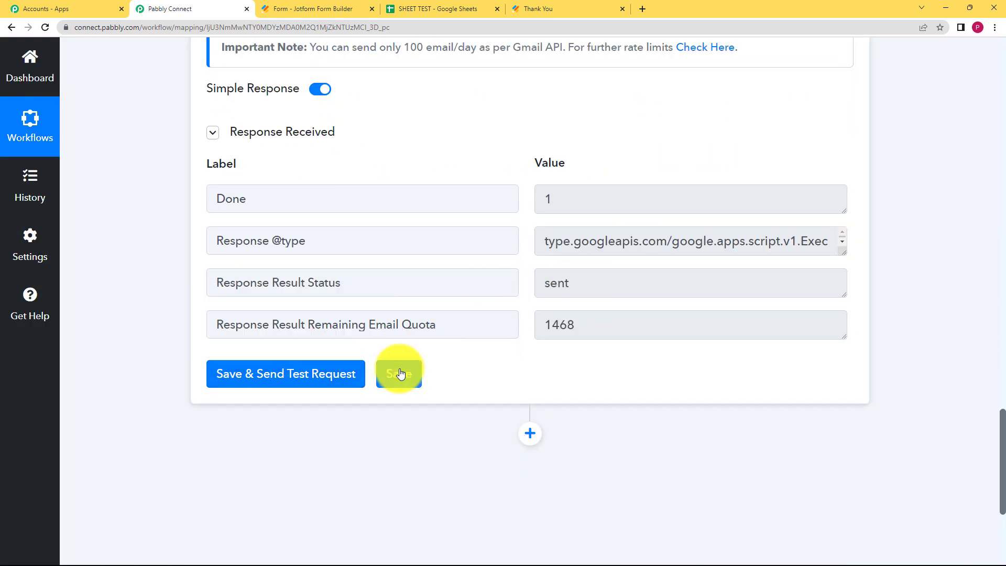
left_click(400, 372)
left_click(502, 374)
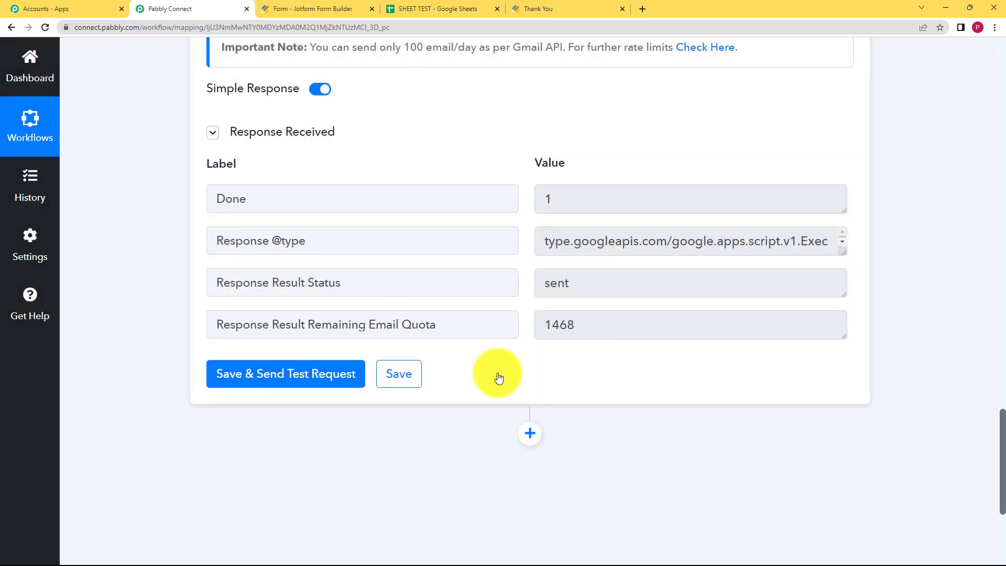
scroll(236, 309, "up", 10)
scroll(282, 295, "up", 3)
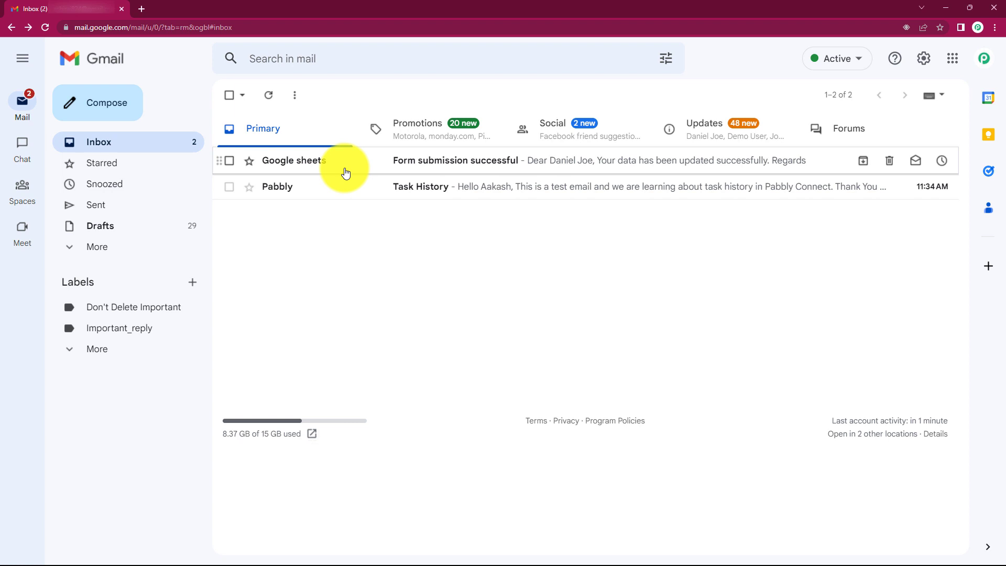
- Open the 'Form submission successful' email in Gmail, then return to the workflow
left_click(346, 173)
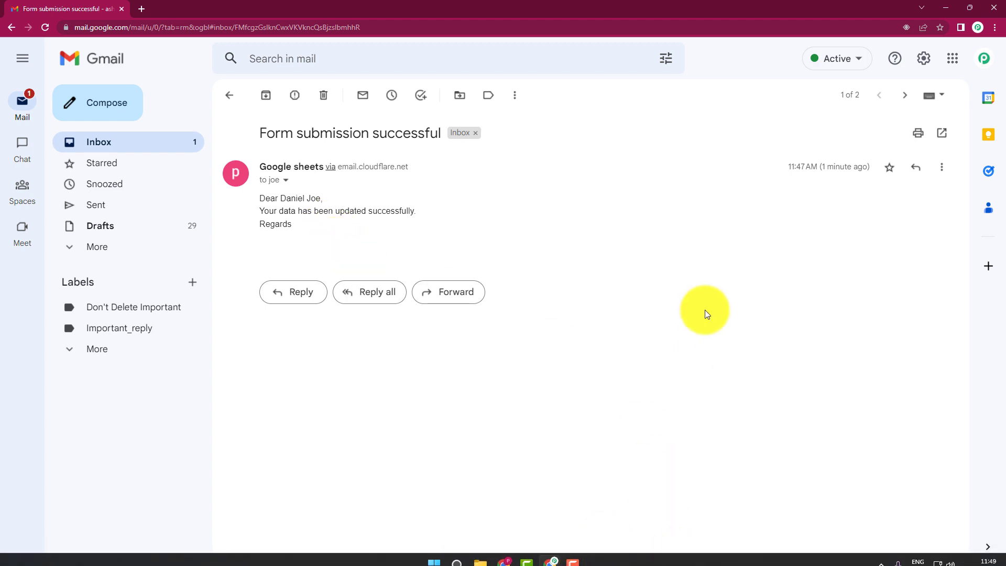
key("alt+Tab")
- Collapse the Gmail Send Email step to show the three-step workflow switched on
scroll(149, 194, "up", 5)
scroll(149, 189, "up", 12)
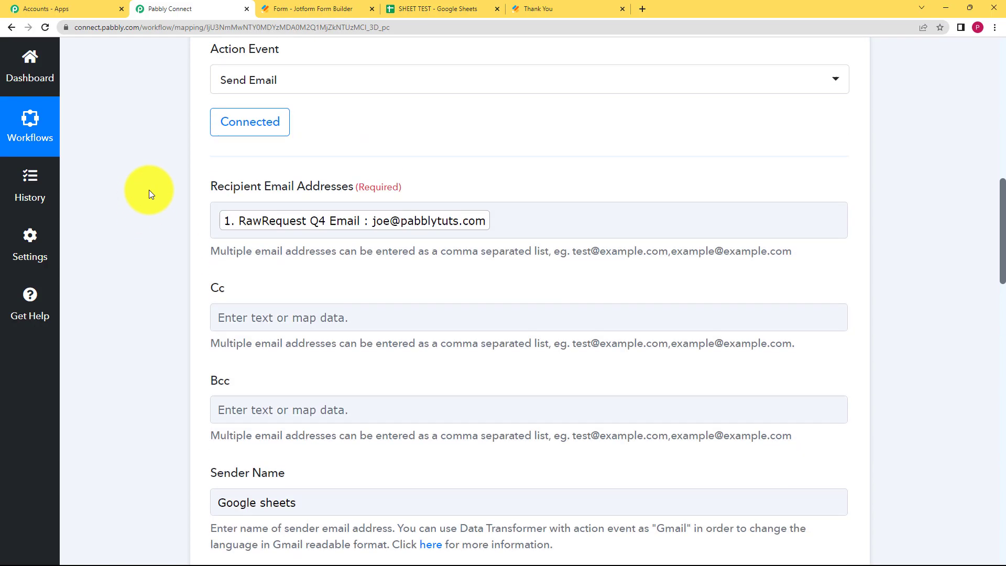
left_click(396, 304)
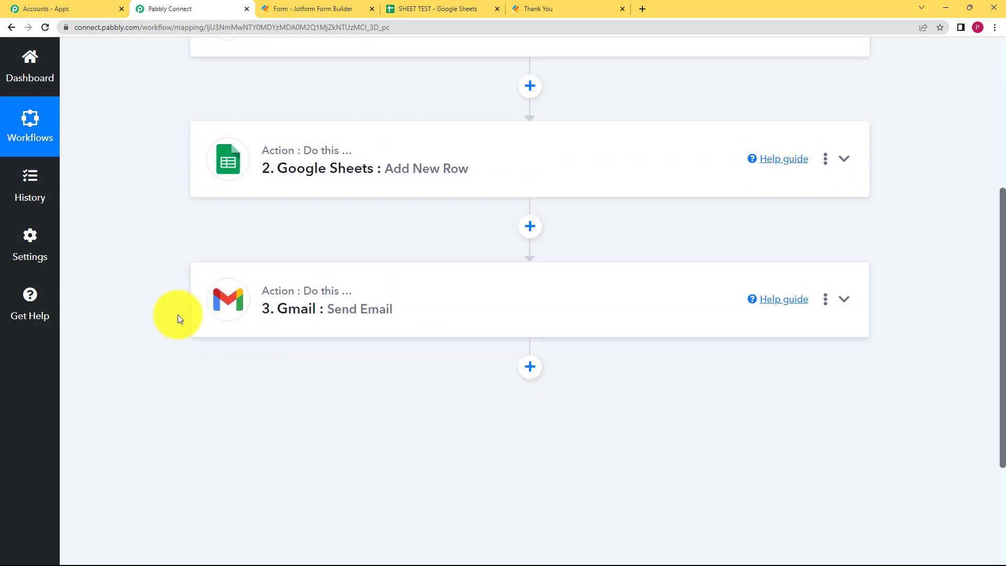
scroll(179, 312, "up", 5)
scroll(286, 209, "down", 2)
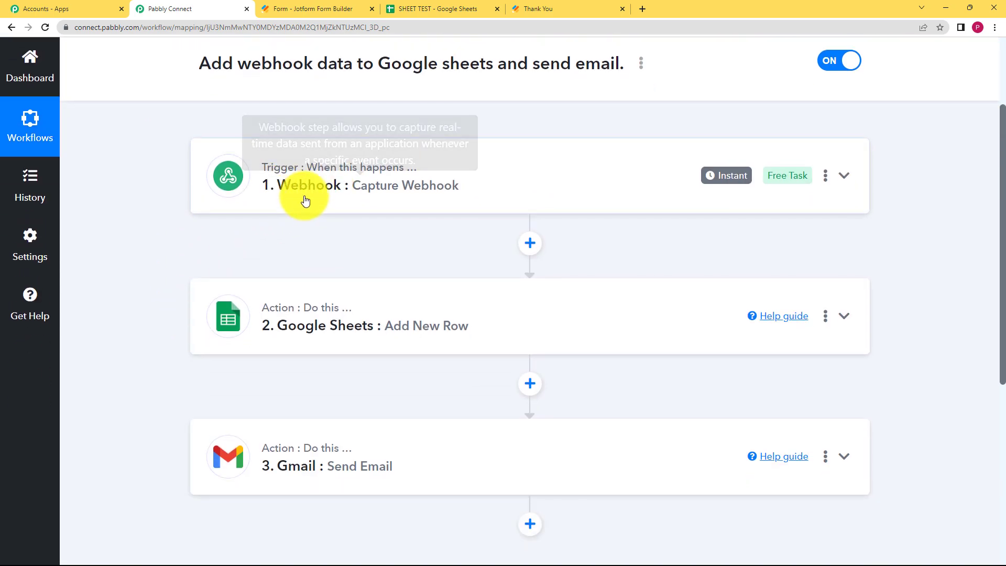
mouse_move(302, 193)
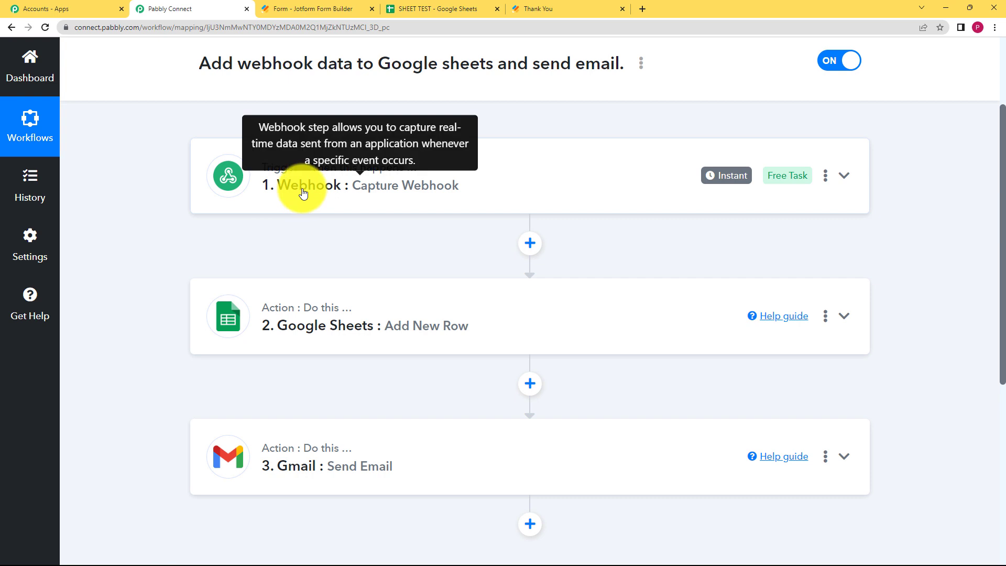